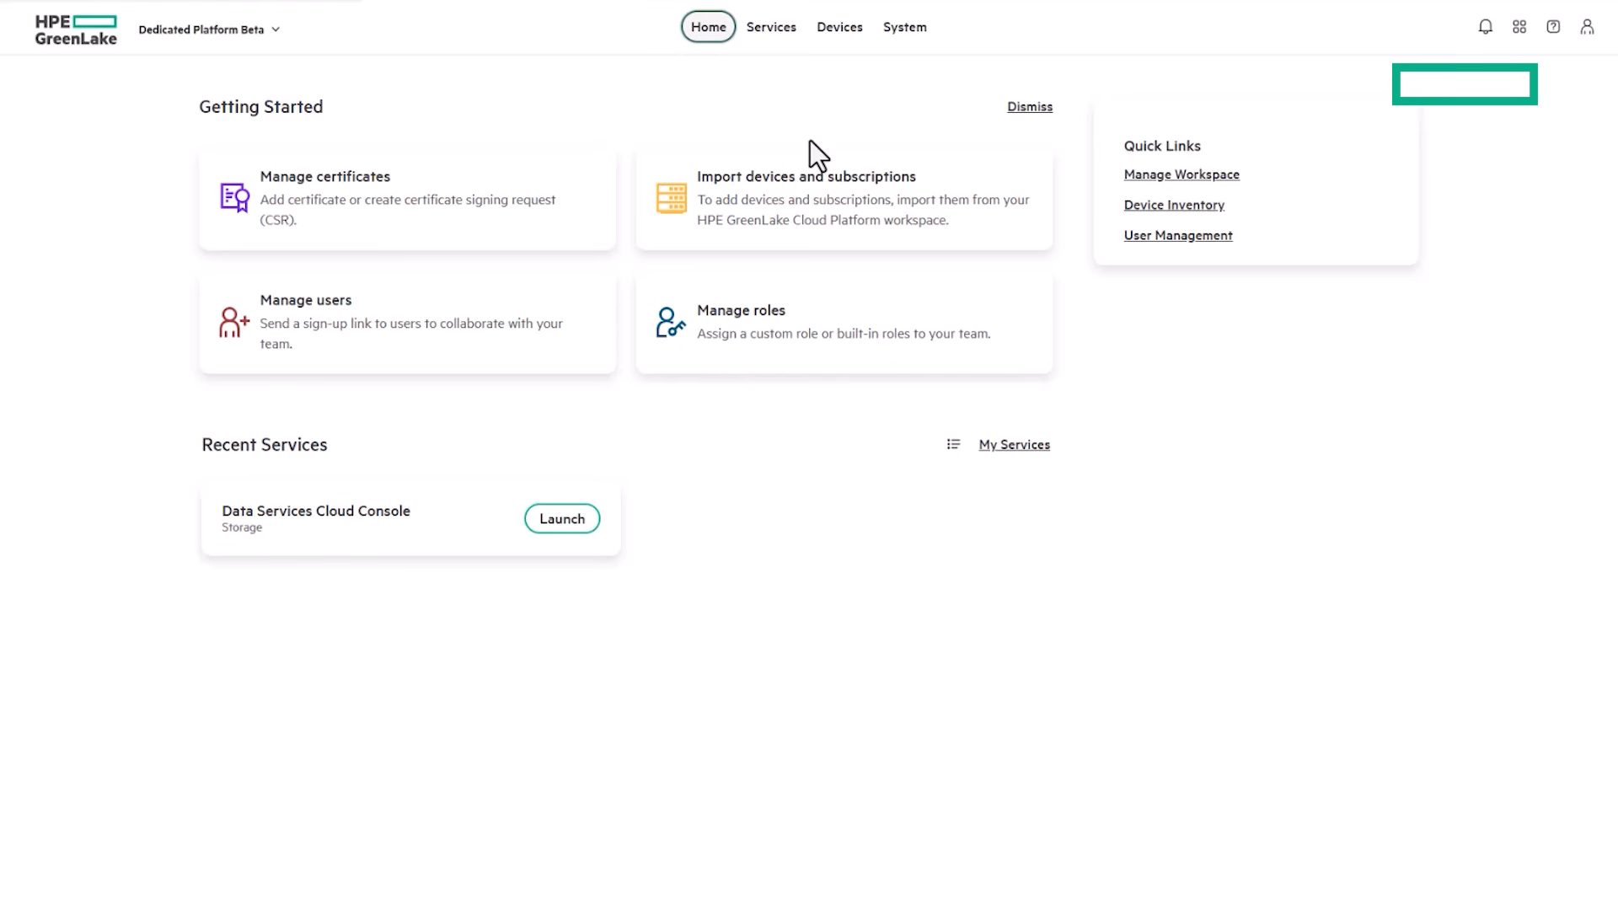
Step: Download the CA certificates from the system's certificate settings and save them as ca-trust-chain in the B10000 folder
left_click(899, 30)
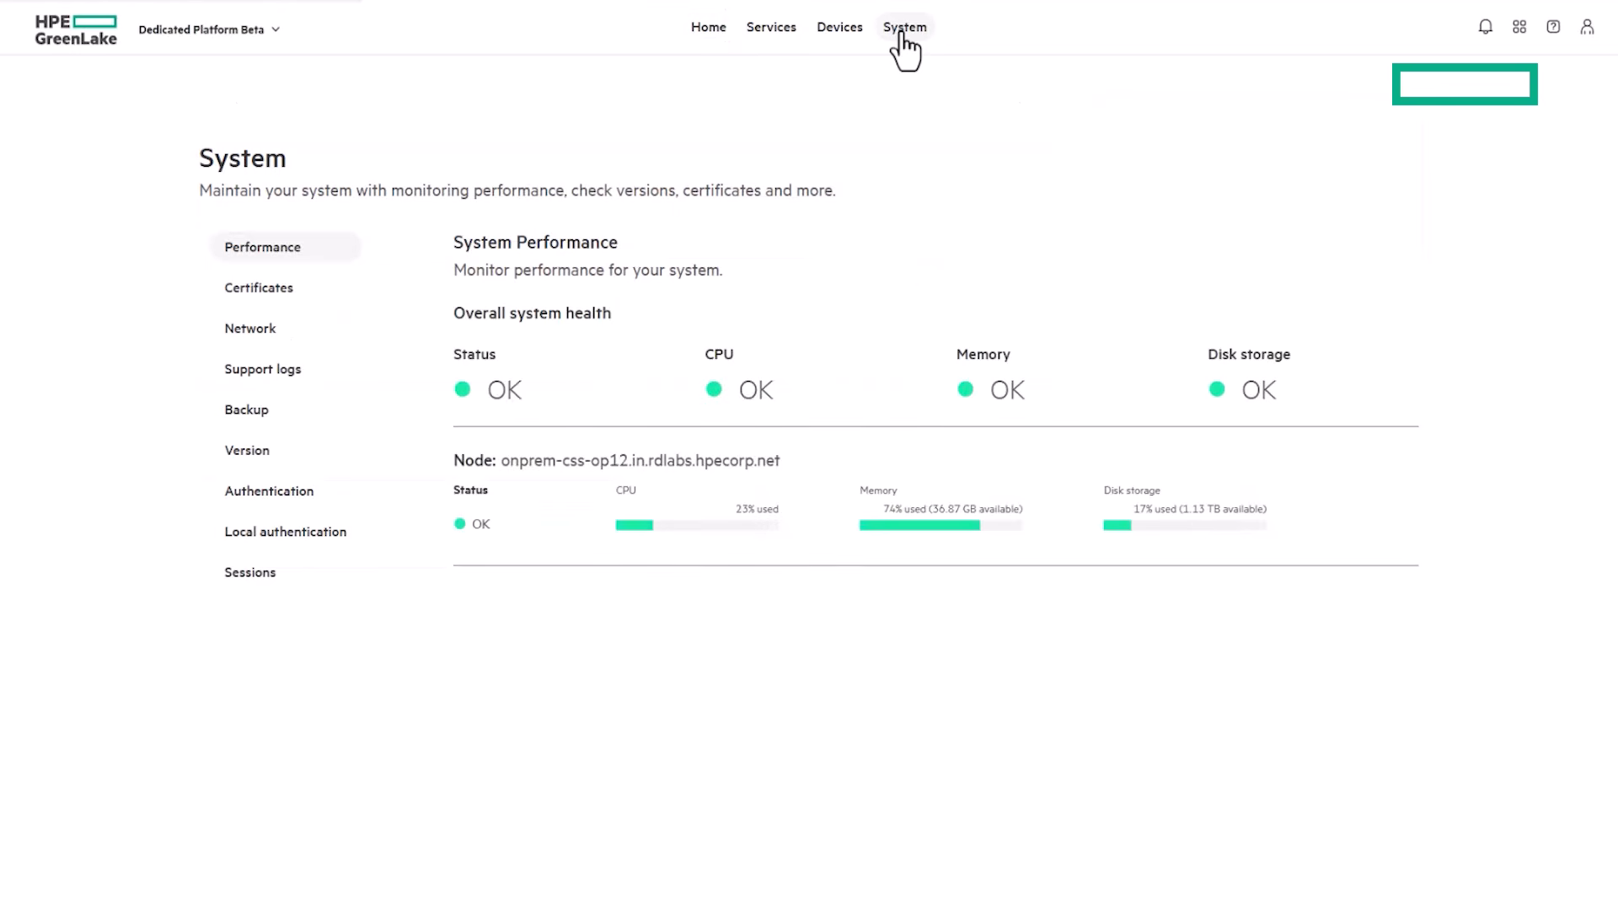
left_click(289, 291)
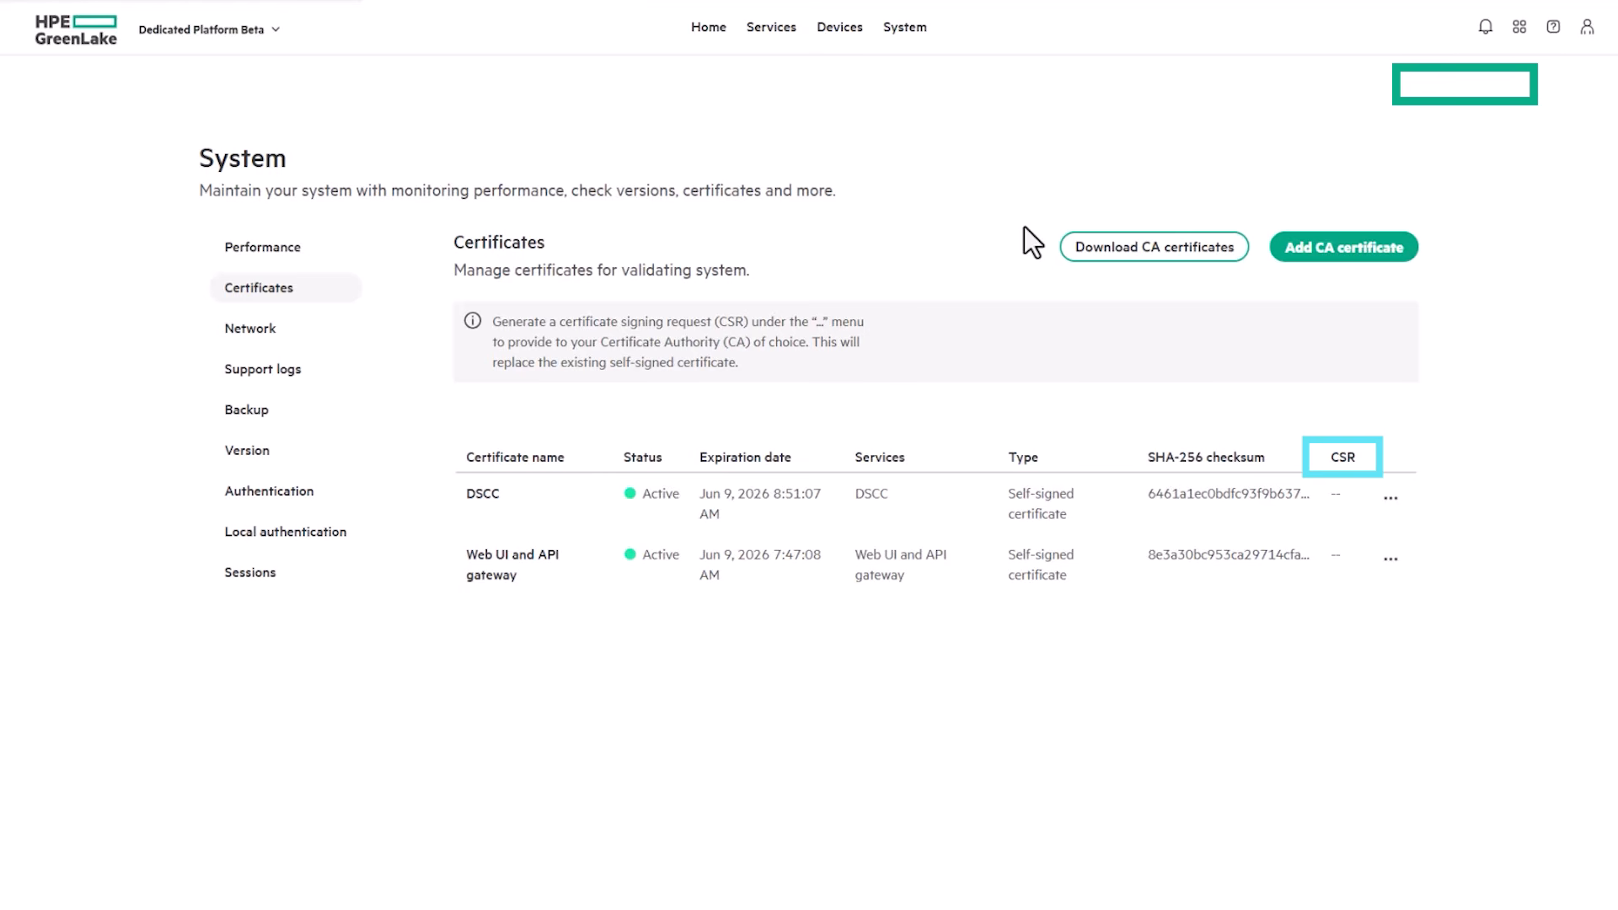
left_click(1121, 247)
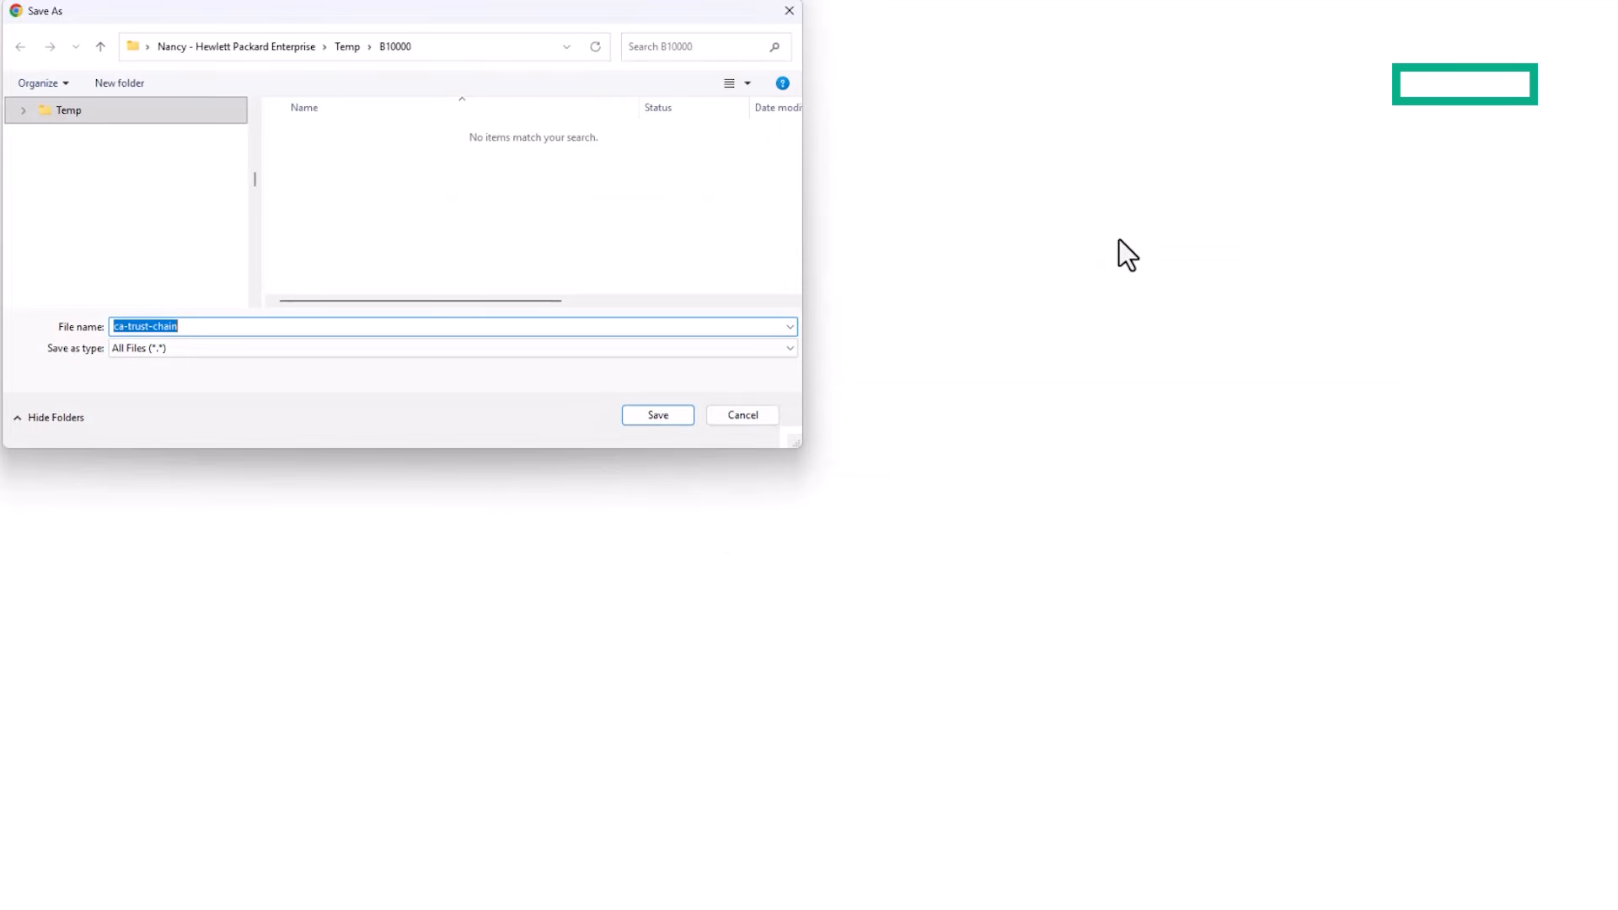
left_click(664, 417)
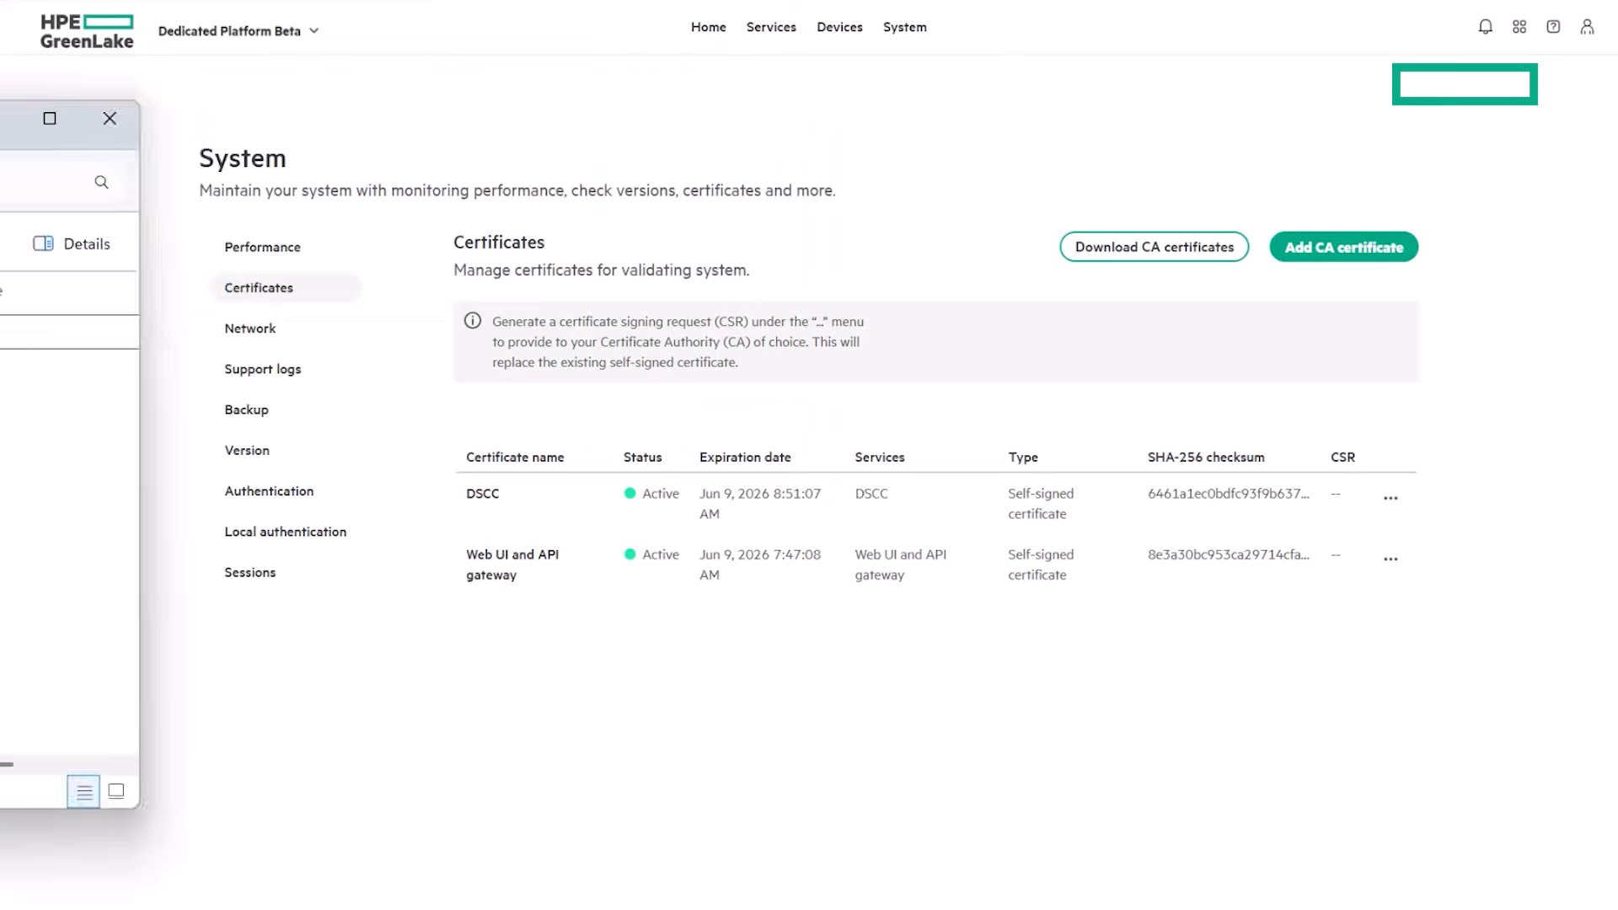
Step: Open the saved ca-trust-chain file as text and copy the whole certificate, including its BEGIN and END lines
left_click(513, 359)
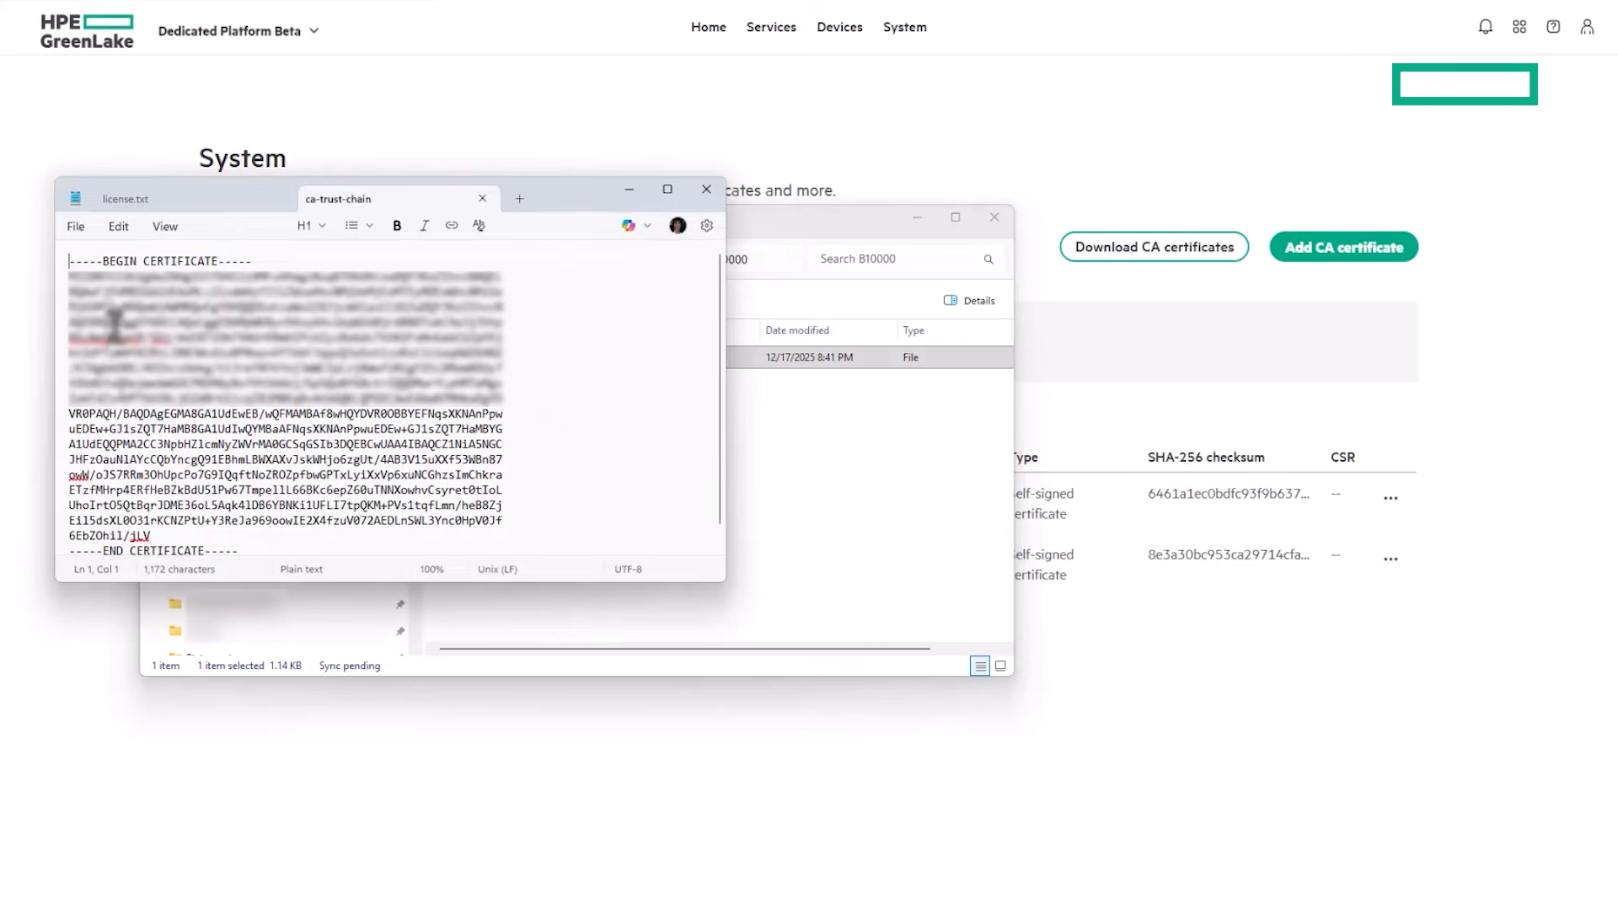
left_click_drag(70, 257, 265, 554)
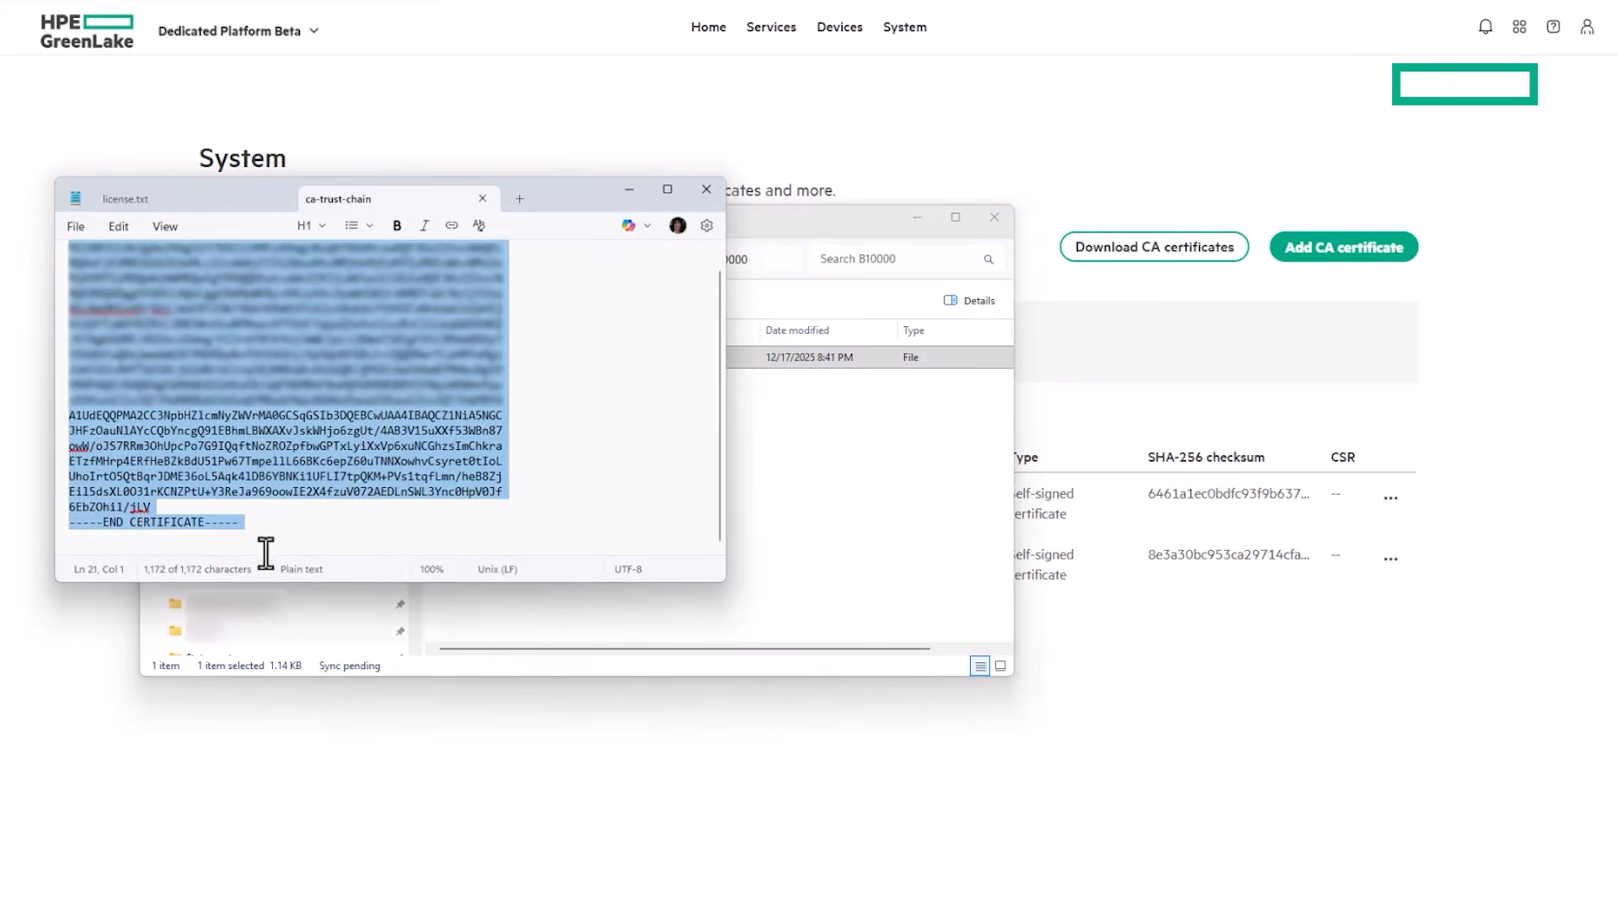
right_click(189, 407)
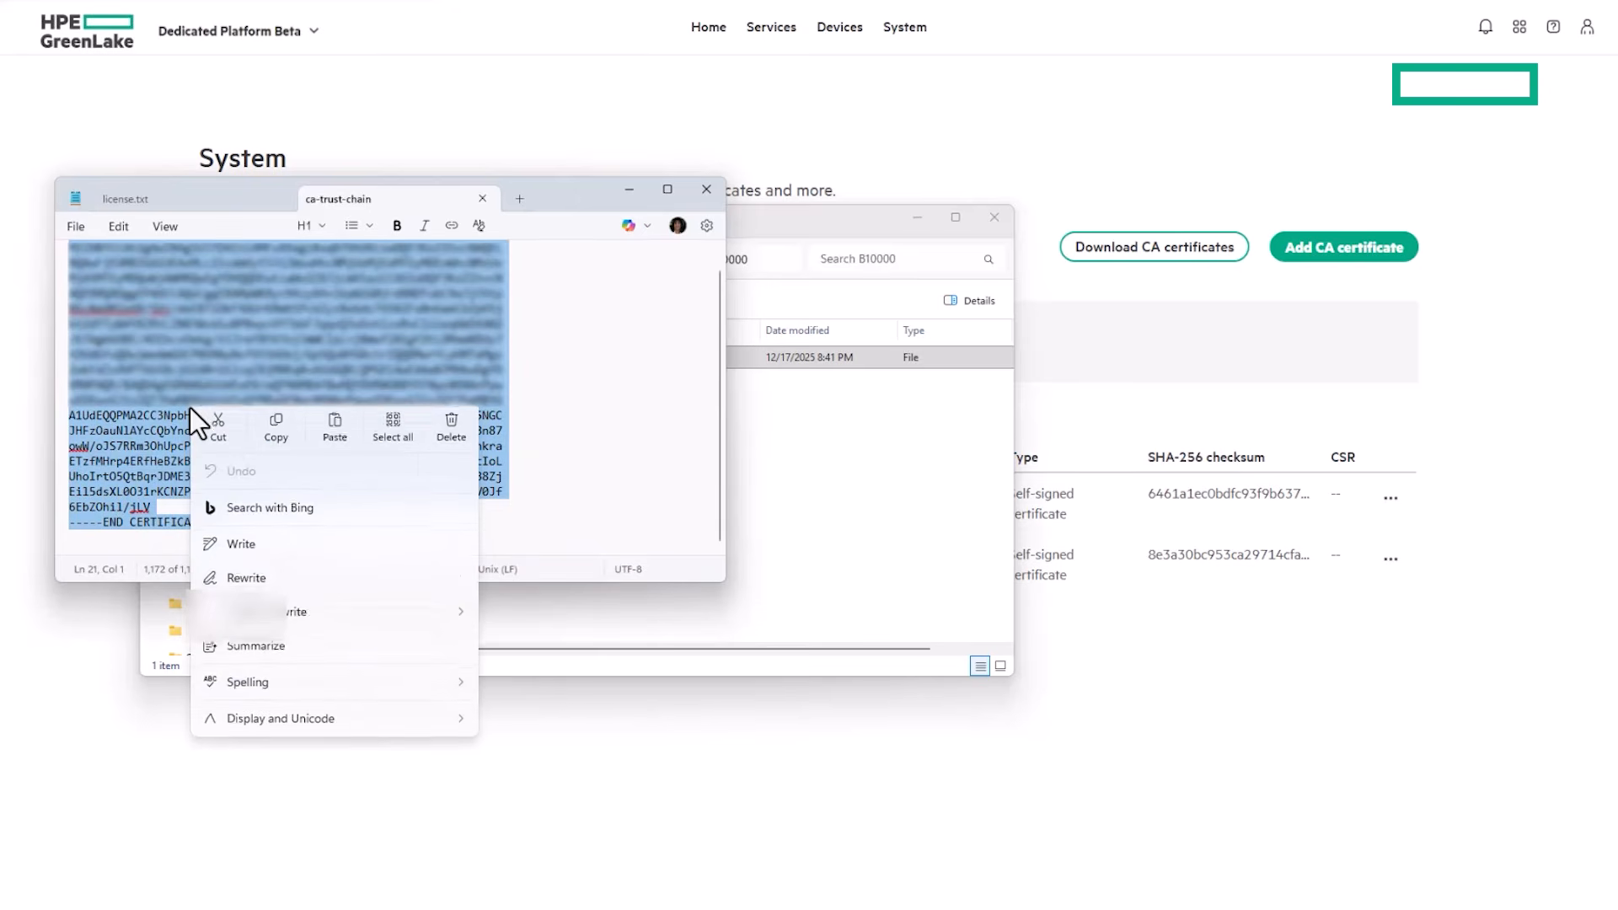
left_click(276, 431)
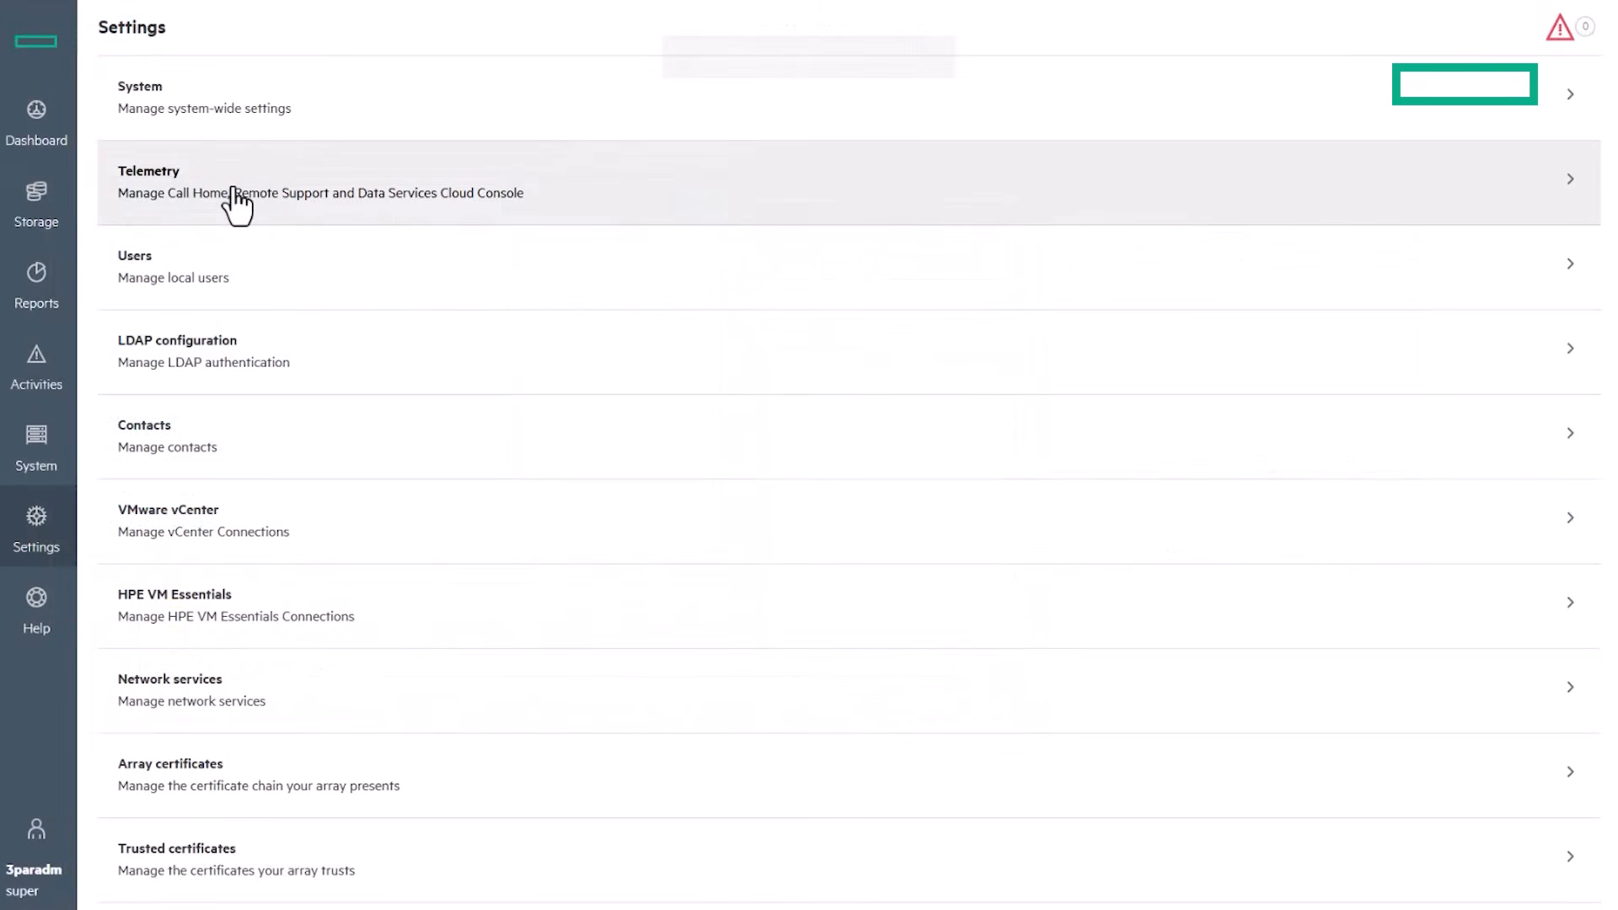
Step: In the storage array's telemetry settings, edit the Data Services Console configuration and paste the copied certificate as the tunnel server's Certificate Authority
left_click(236, 198)
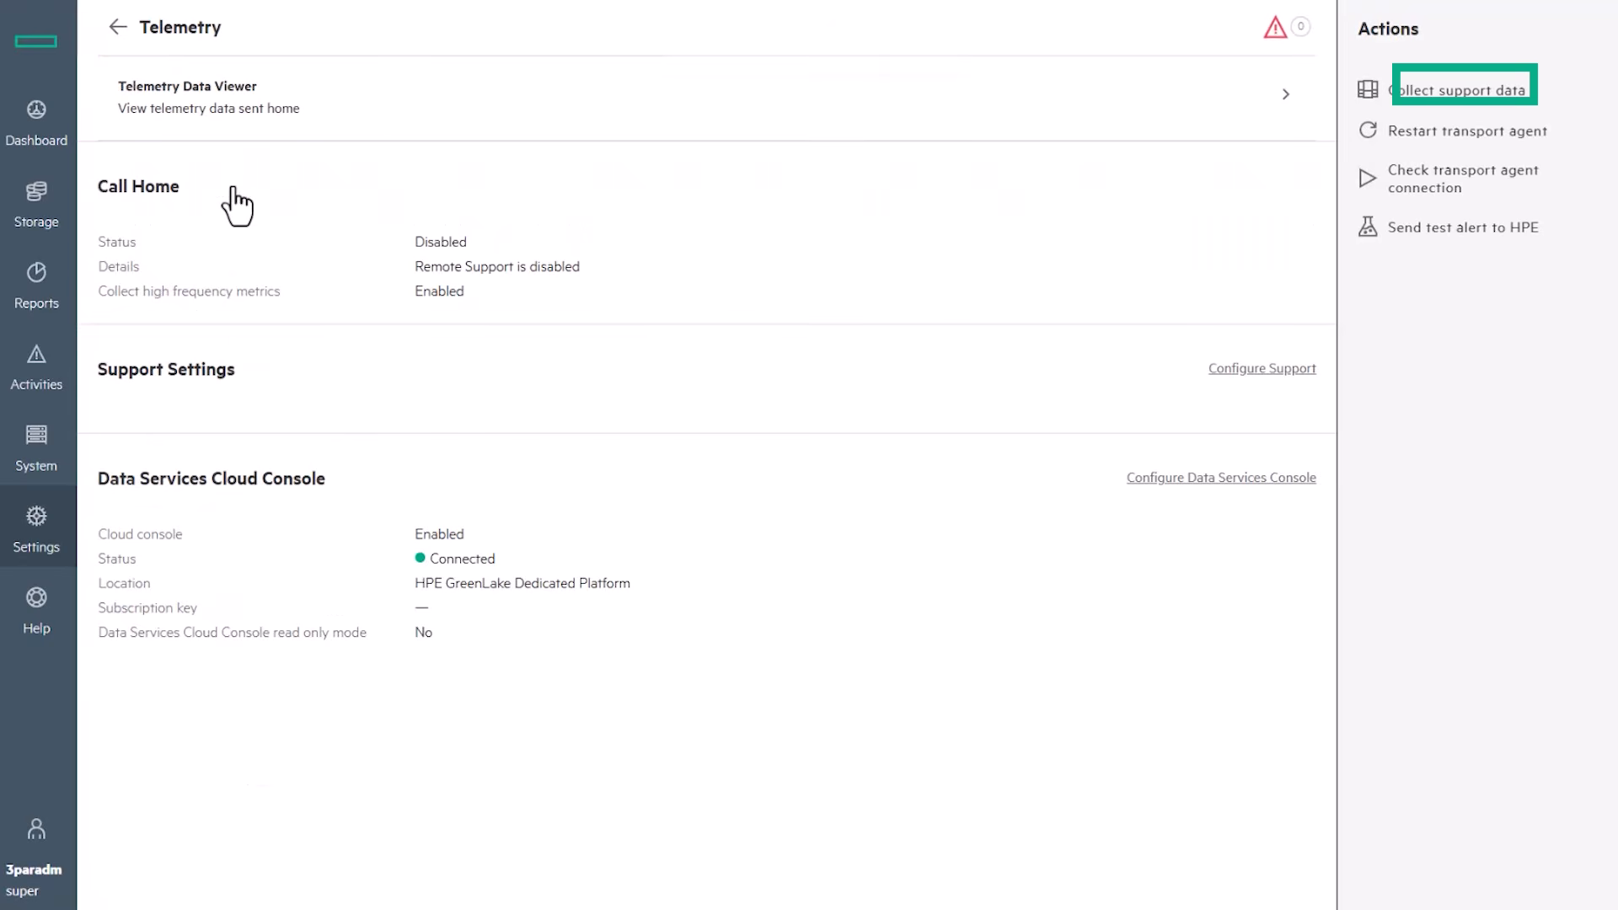
left_click(1140, 477)
left_click(612, 407)
right_click(595, 392)
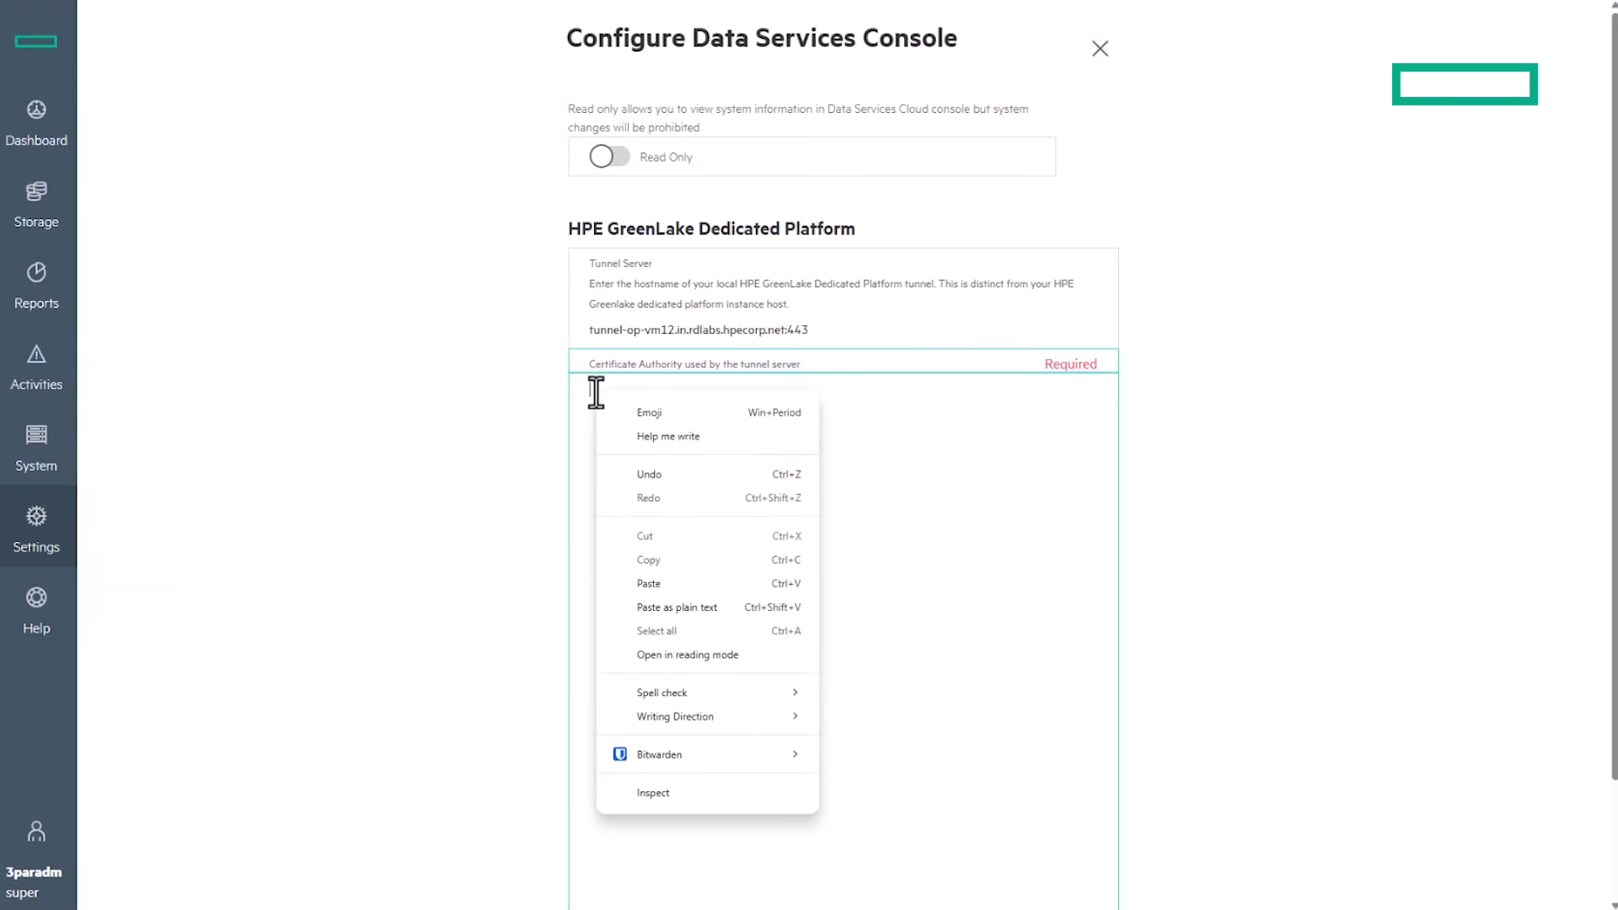
left_click(651, 582)
scroll(653, 590, "down", 2)
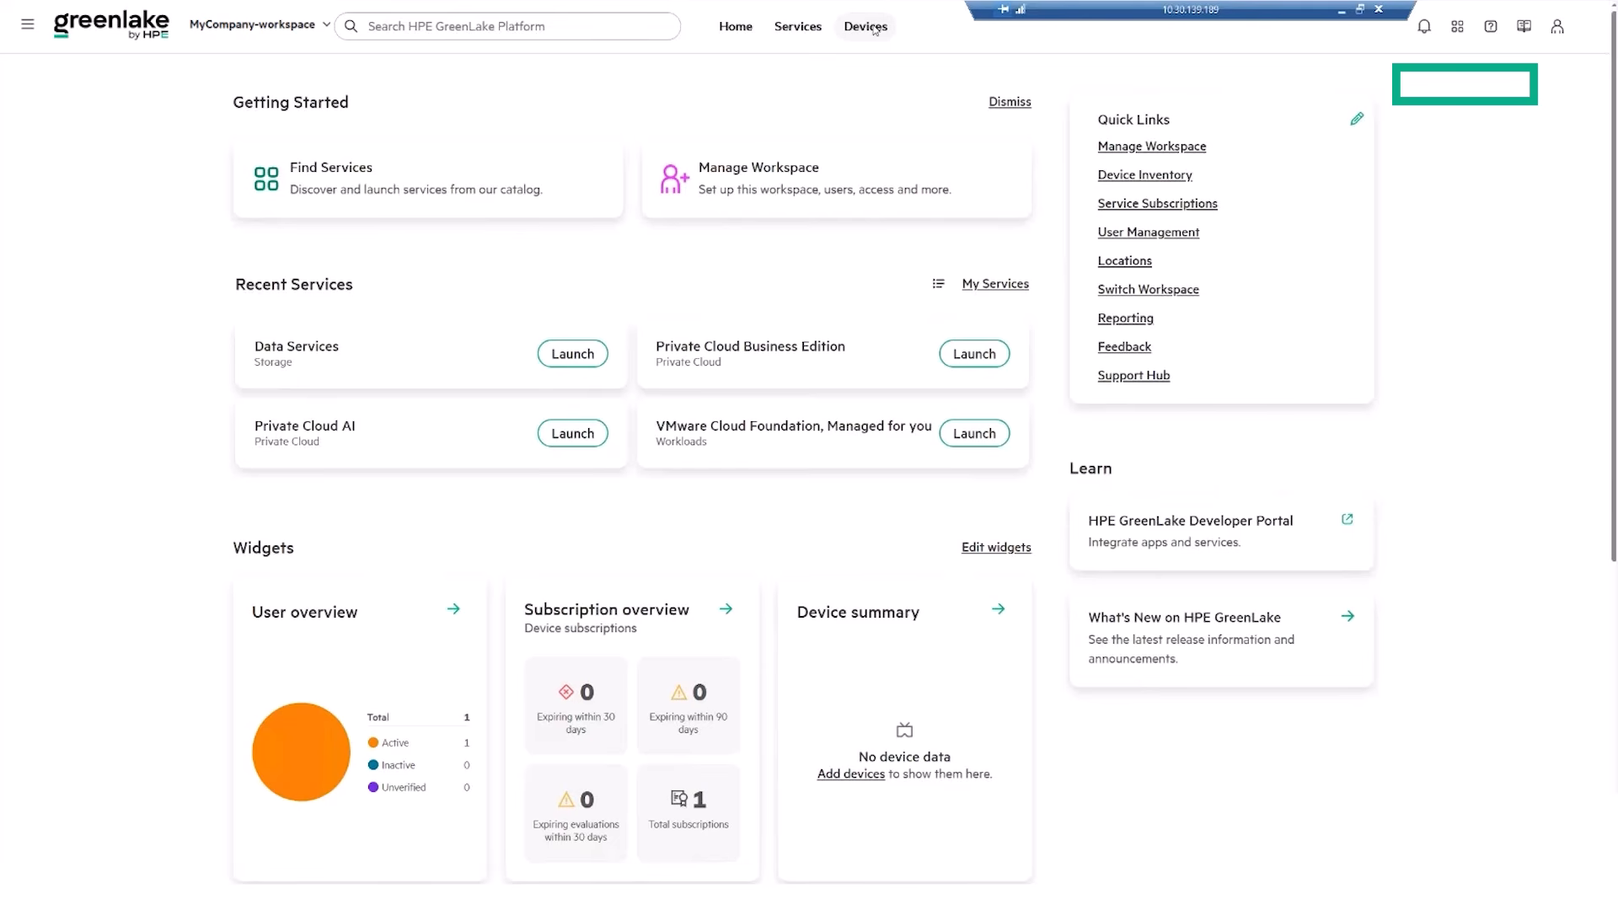
Step: In the MyCompany-workspace of HPE GreenLake, start adding a device with Storage Devices as the device type
left_click(875, 30)
left_click(885, 445)
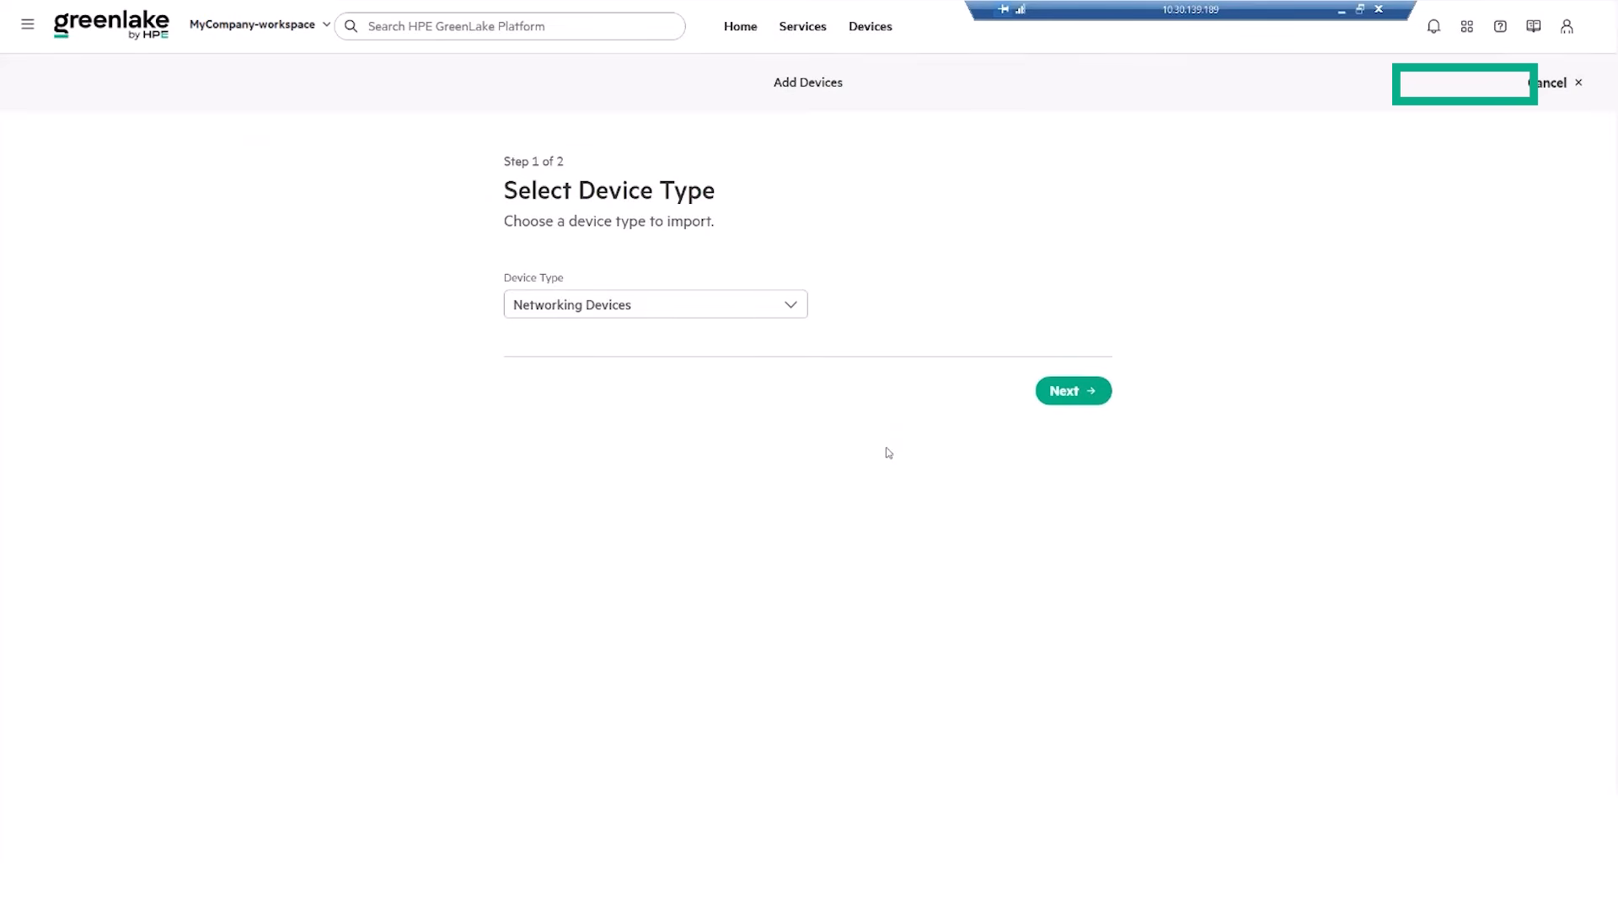
left_click(756, 318)
left_click(670, 376)
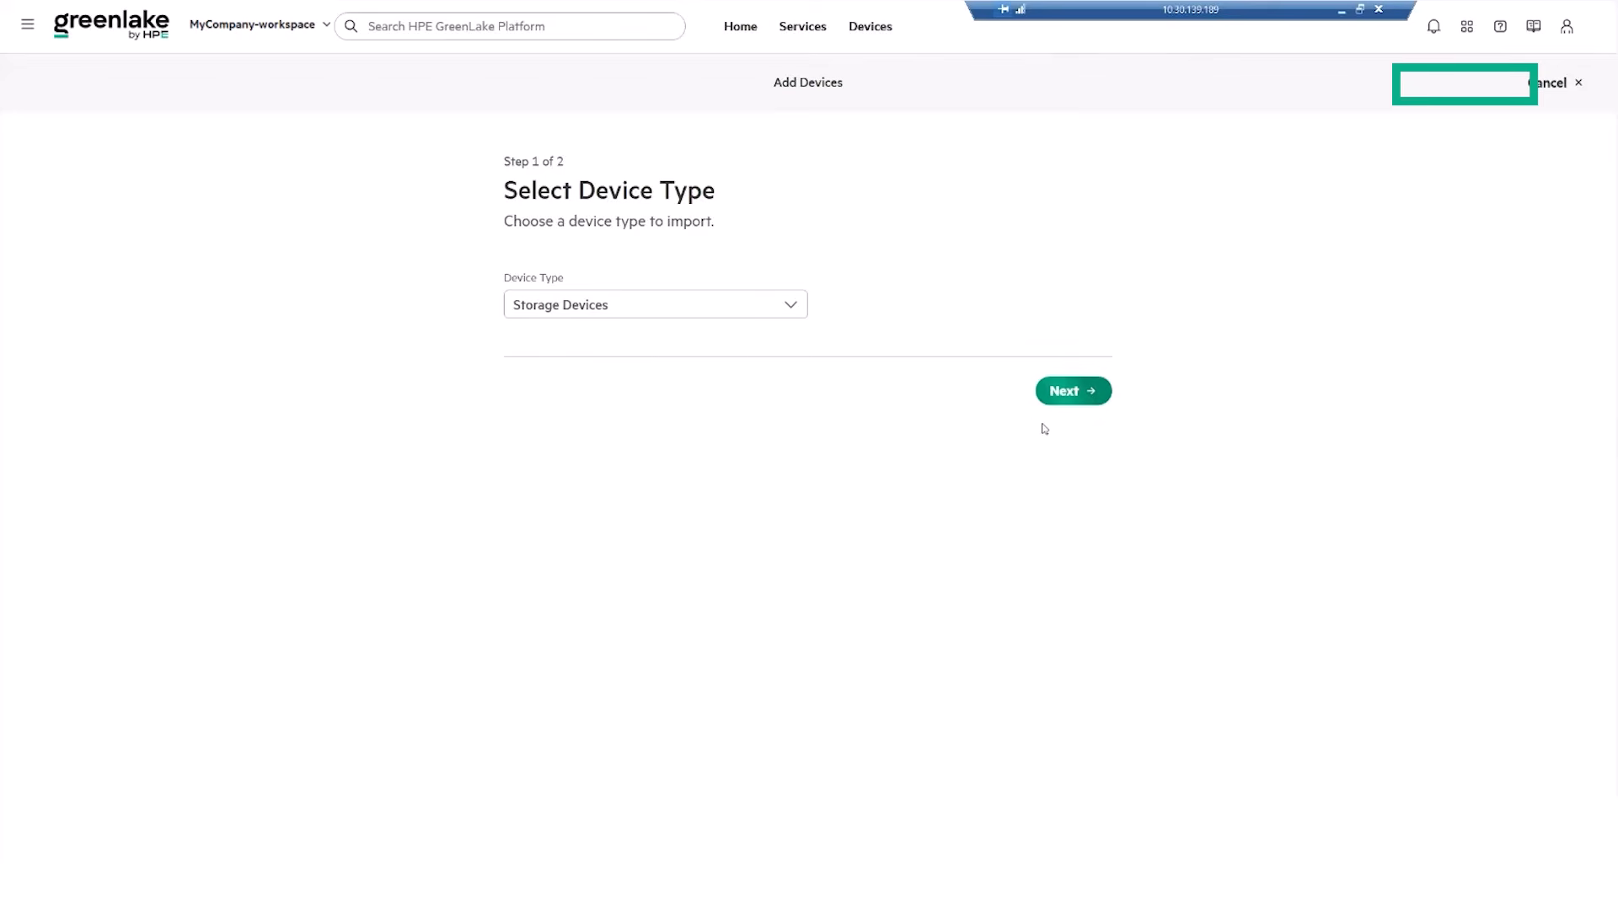
left_click(1067, 391)
Step: Add the purchased or leased device by entering its serial number and product number S0B84A, and proceed to tag assignment
left_click(669, 414)
left_click(869, 412)
type("S0B84A")
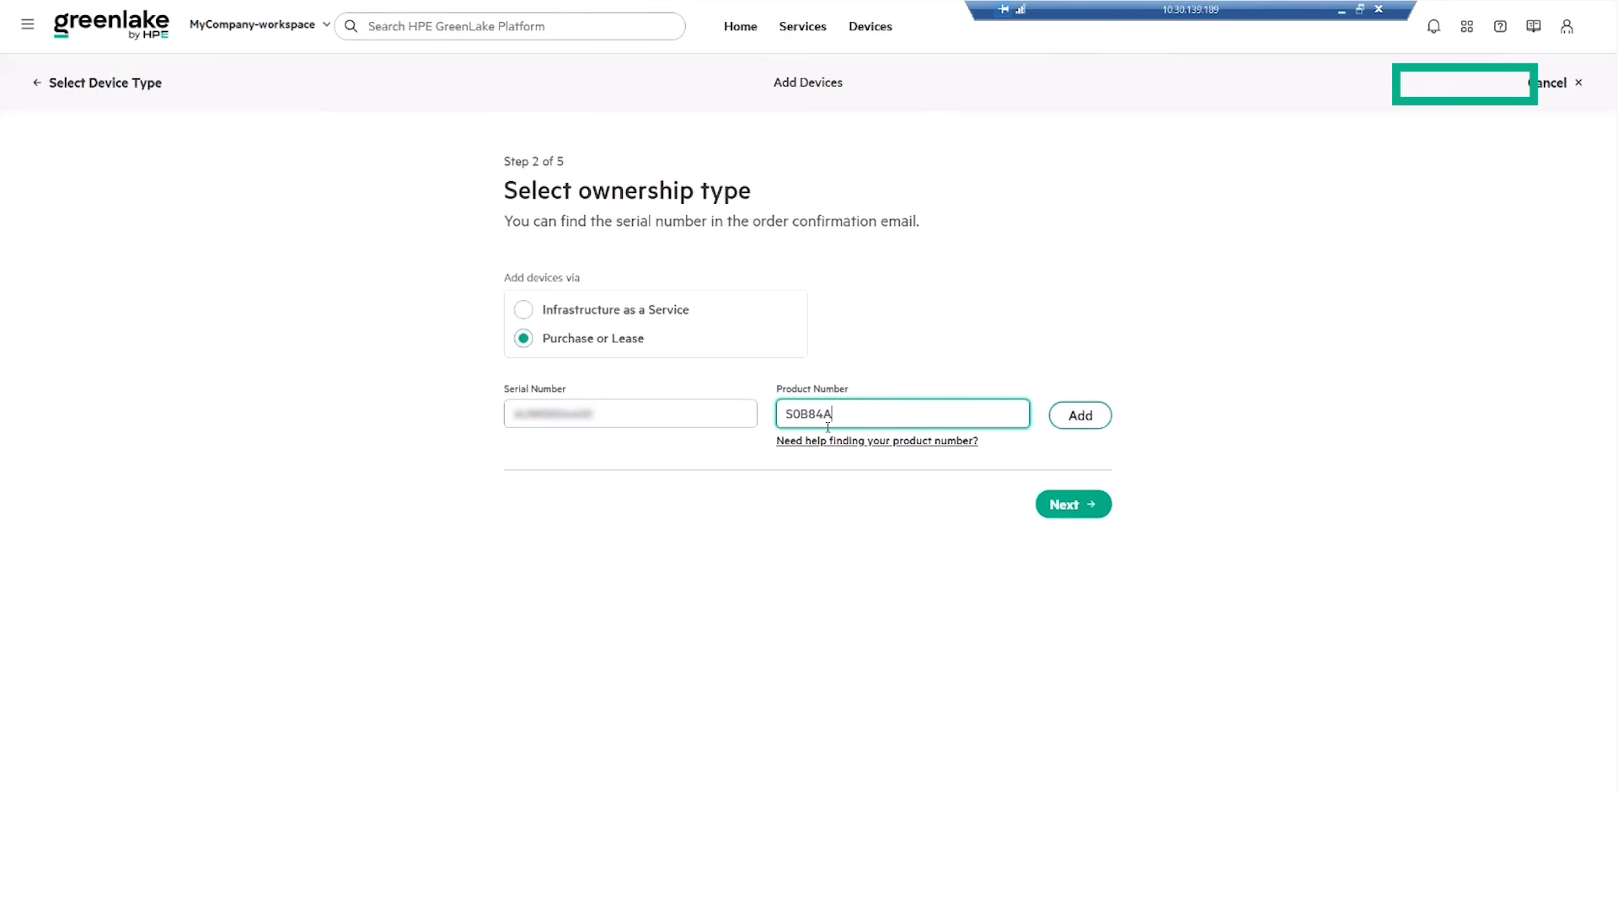
left_click(1093, 416)
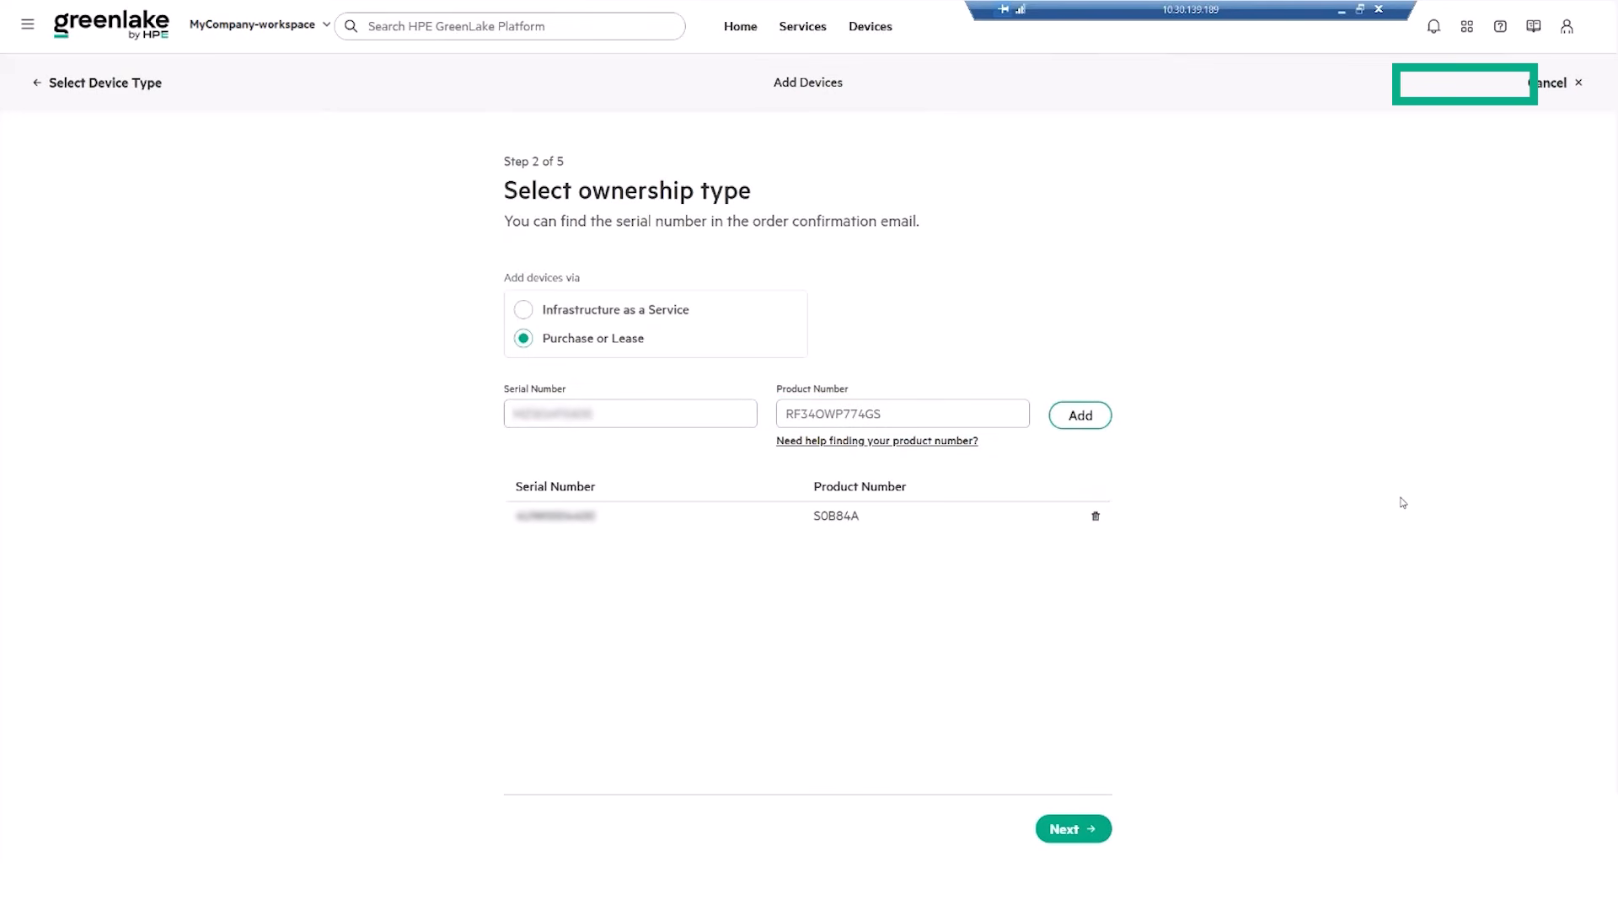
left_click(1073, 830)
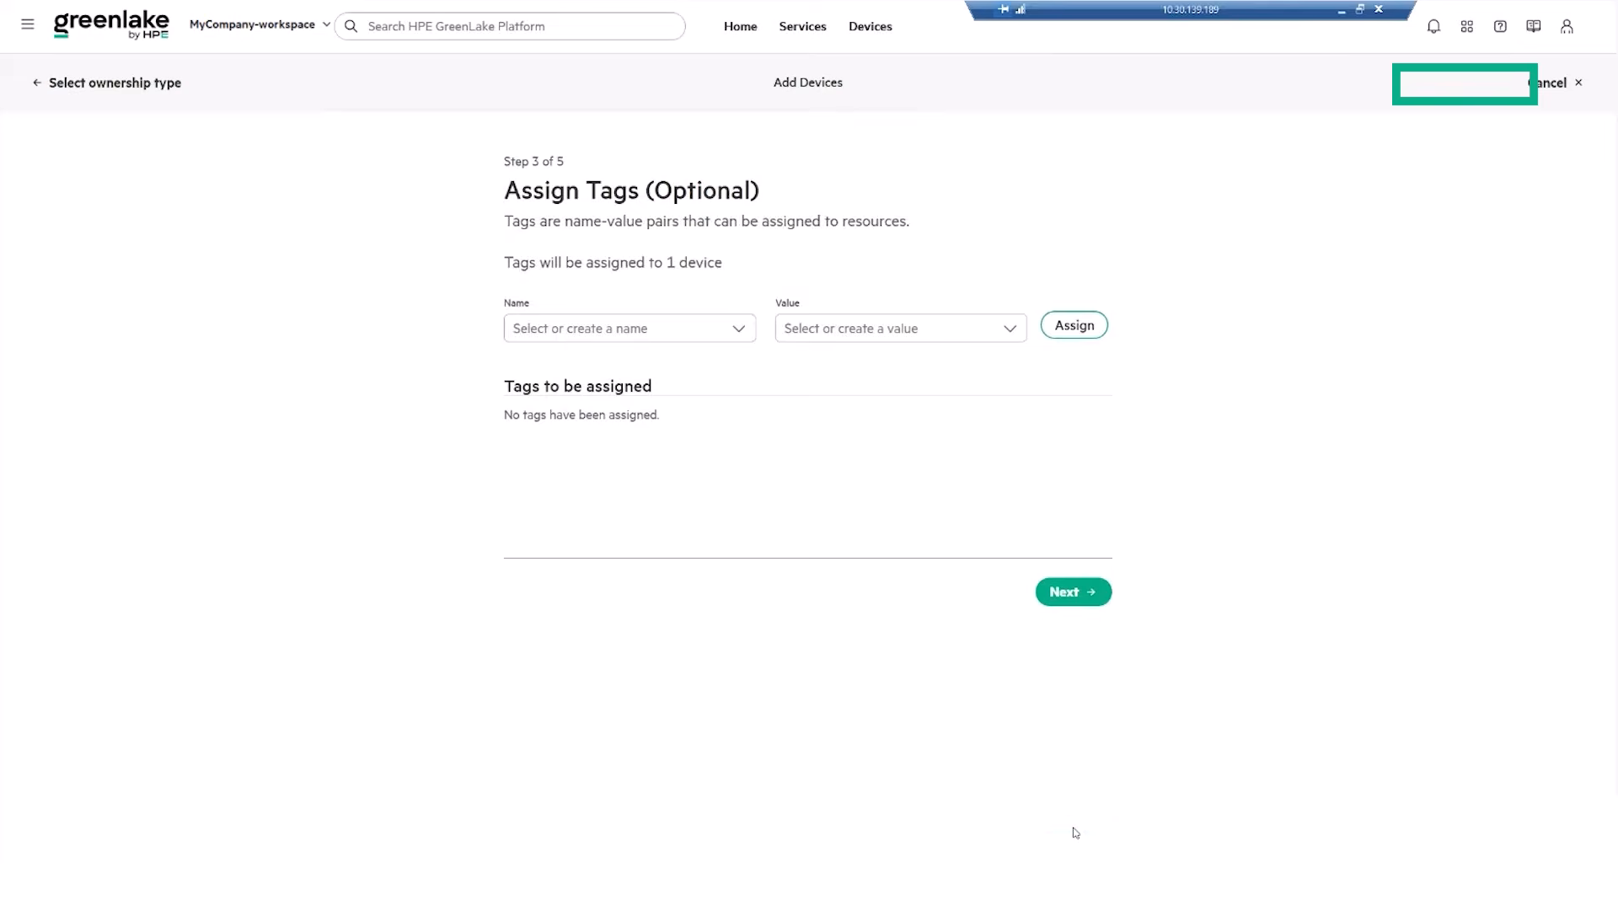
Step: Skip the tags, select the listed user as service delivery contact, and finish adding the storage device to the inventory
left_click(1076, 595)
left_click(758, 381)
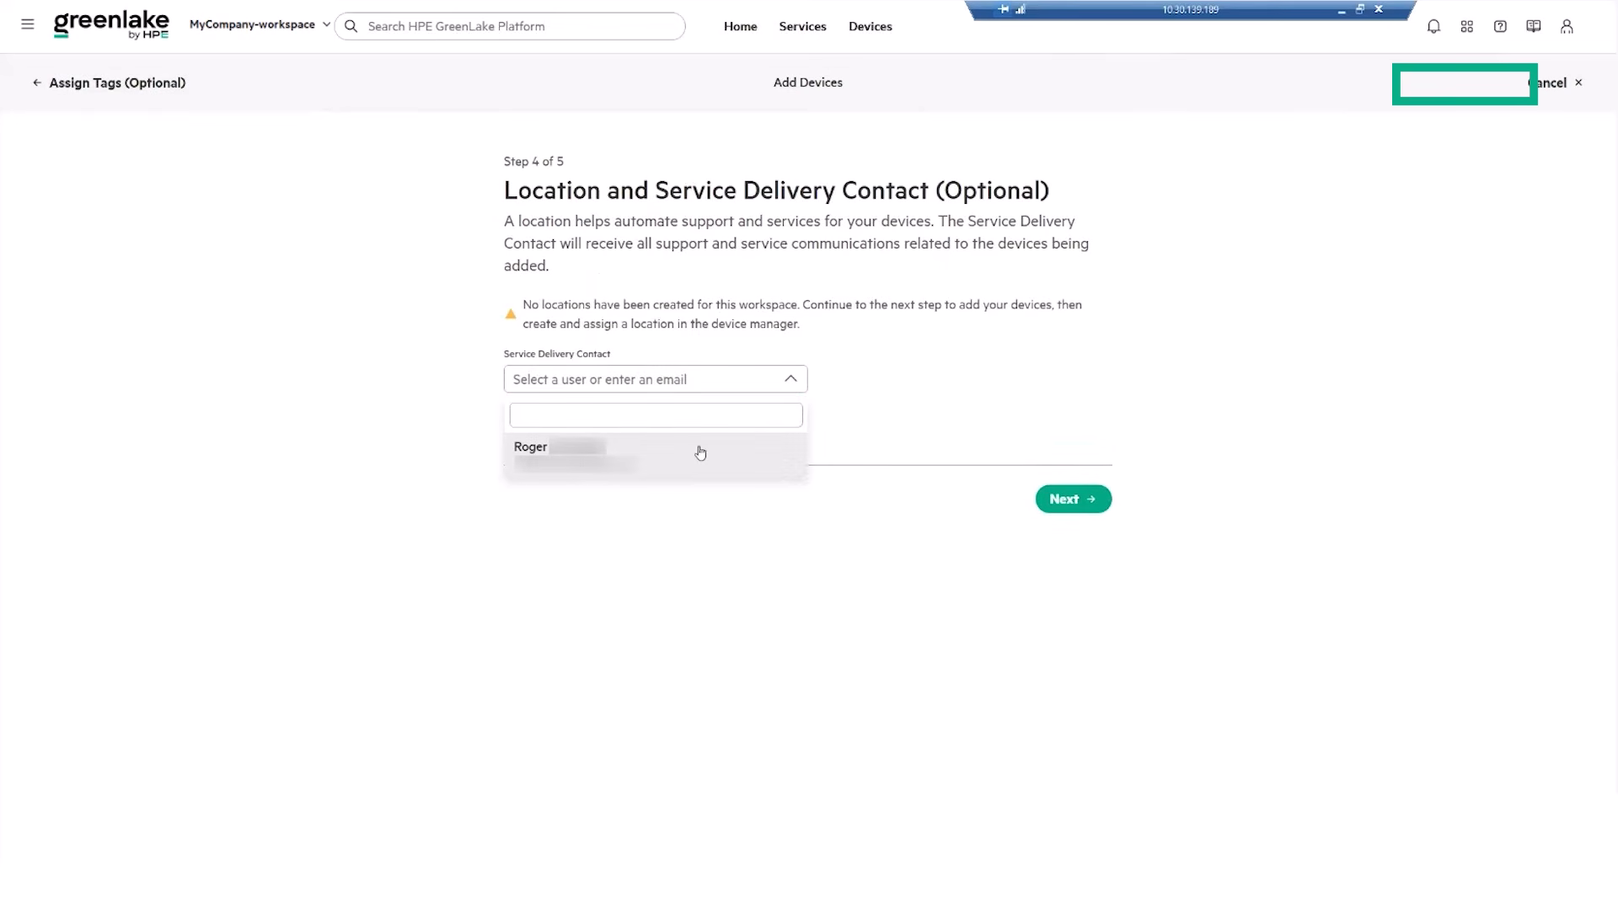
left_click(701, 452)
left_click(1075, 502)
left_click(1087, 750)
left_click(1063, 499)
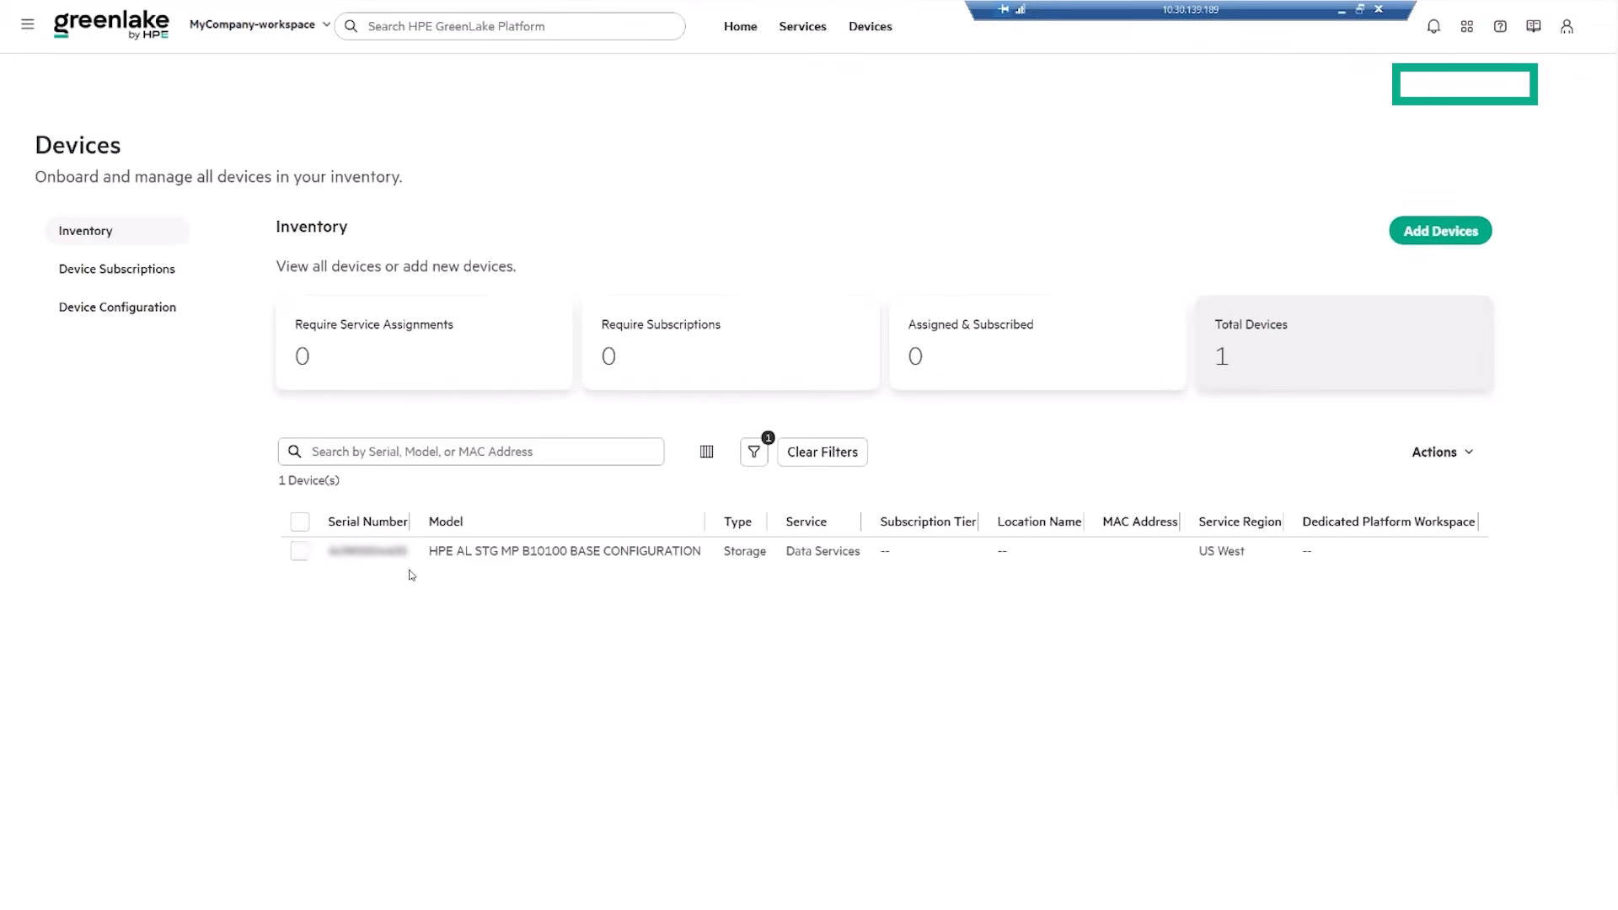
Step: Start adding a device subscription and paste the subscription key into the list of keys to add
left_click(150, 277)
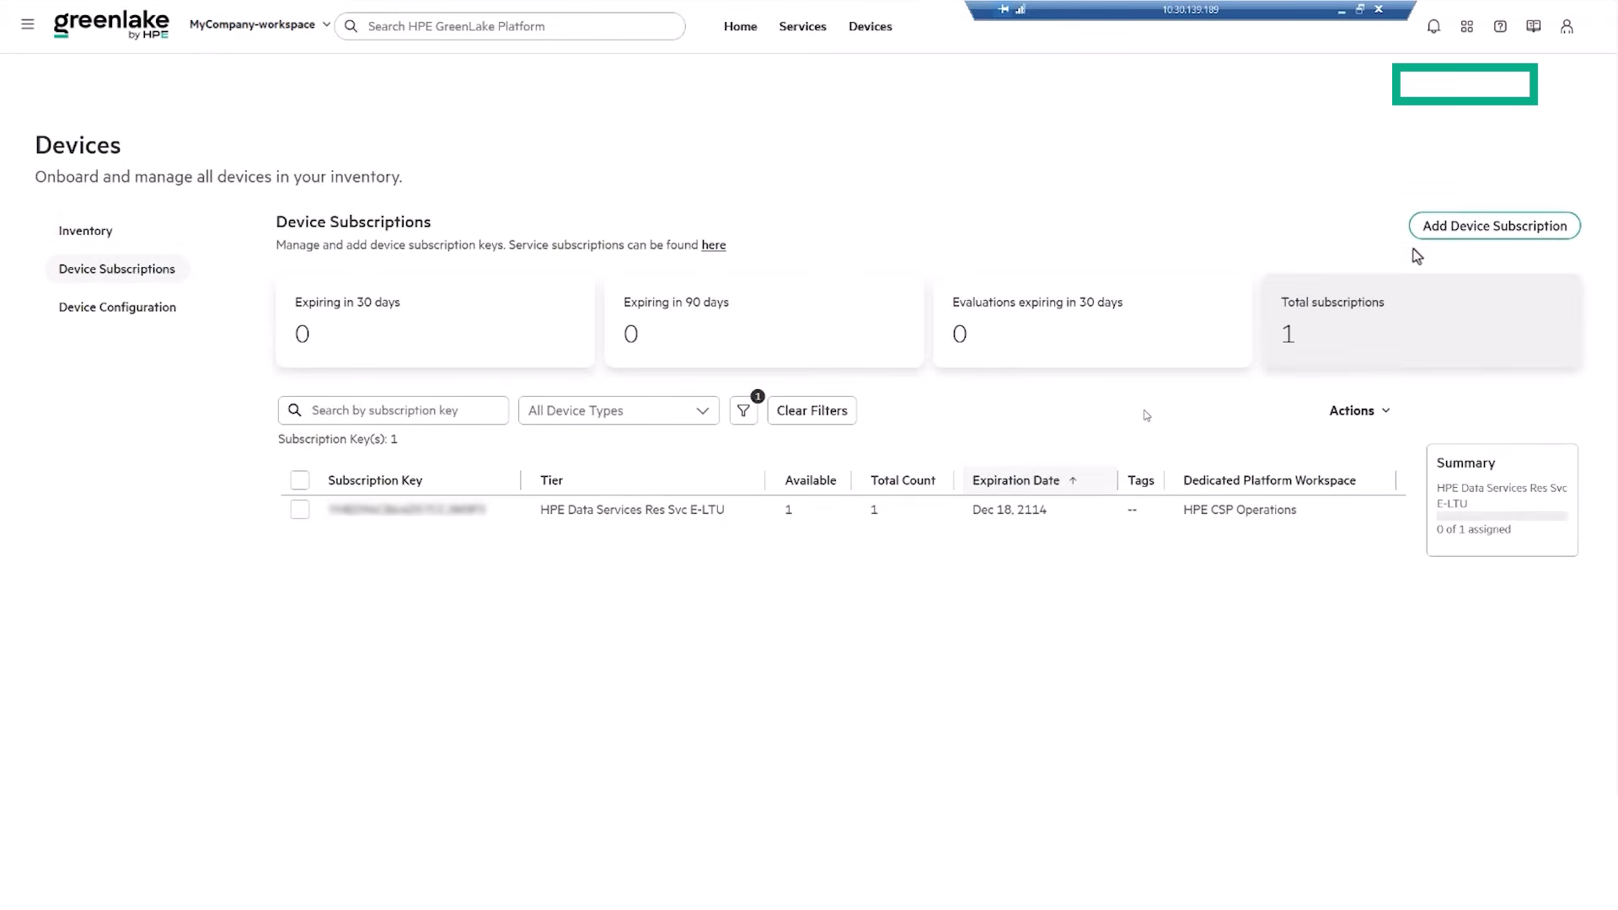
left_click(1495, 244)
left_click(756, 298)
key("ctrl+v")
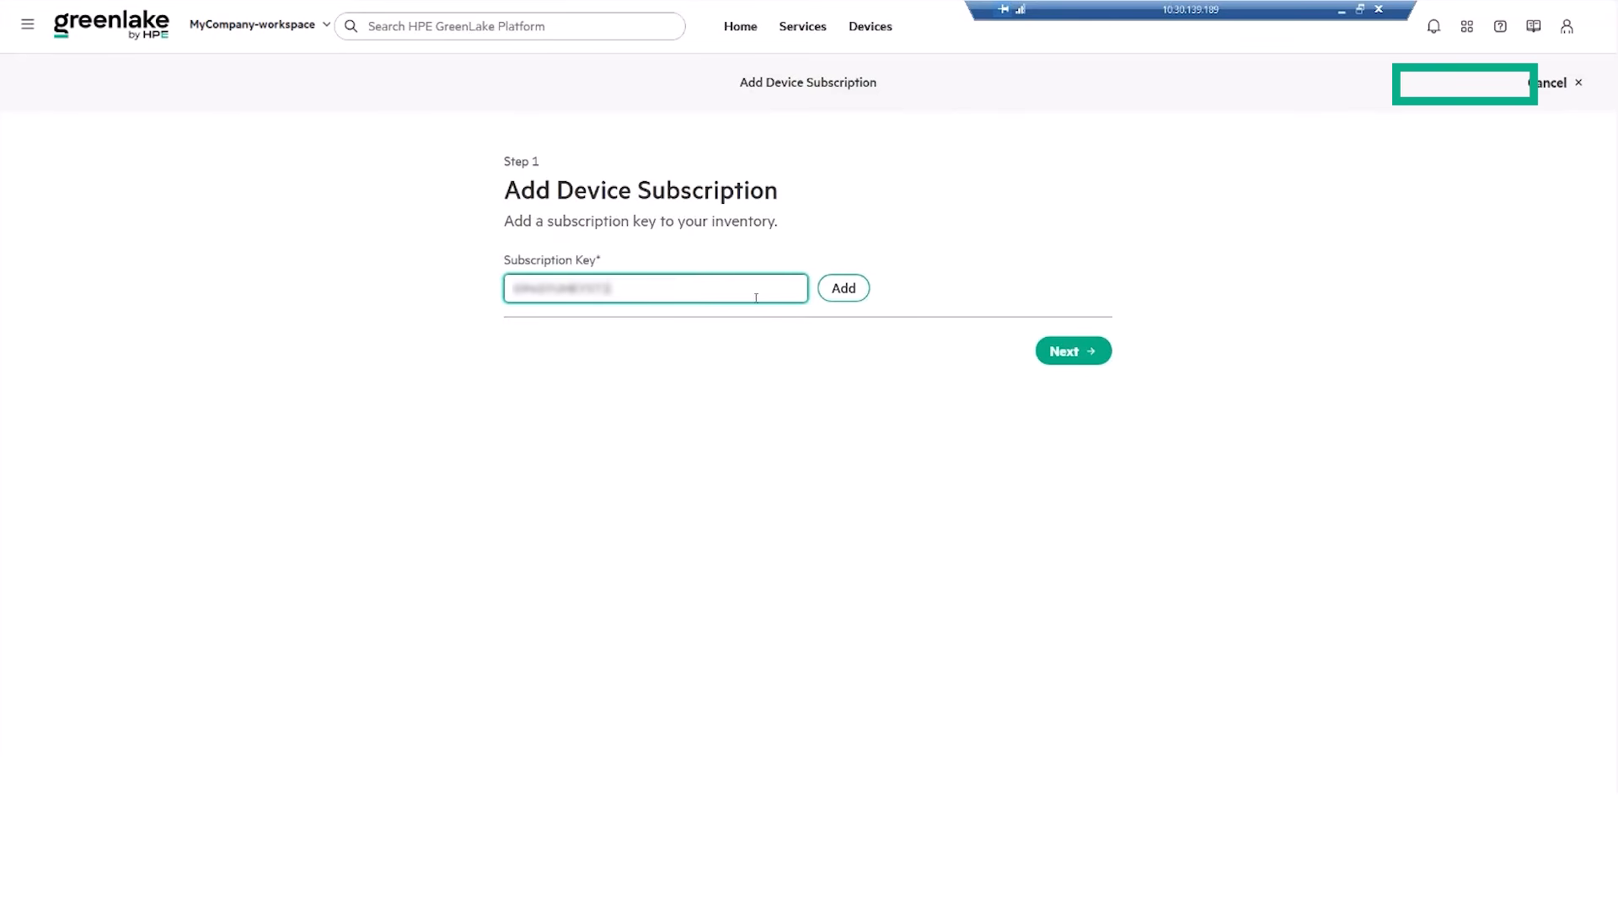
left_click(843, 288)
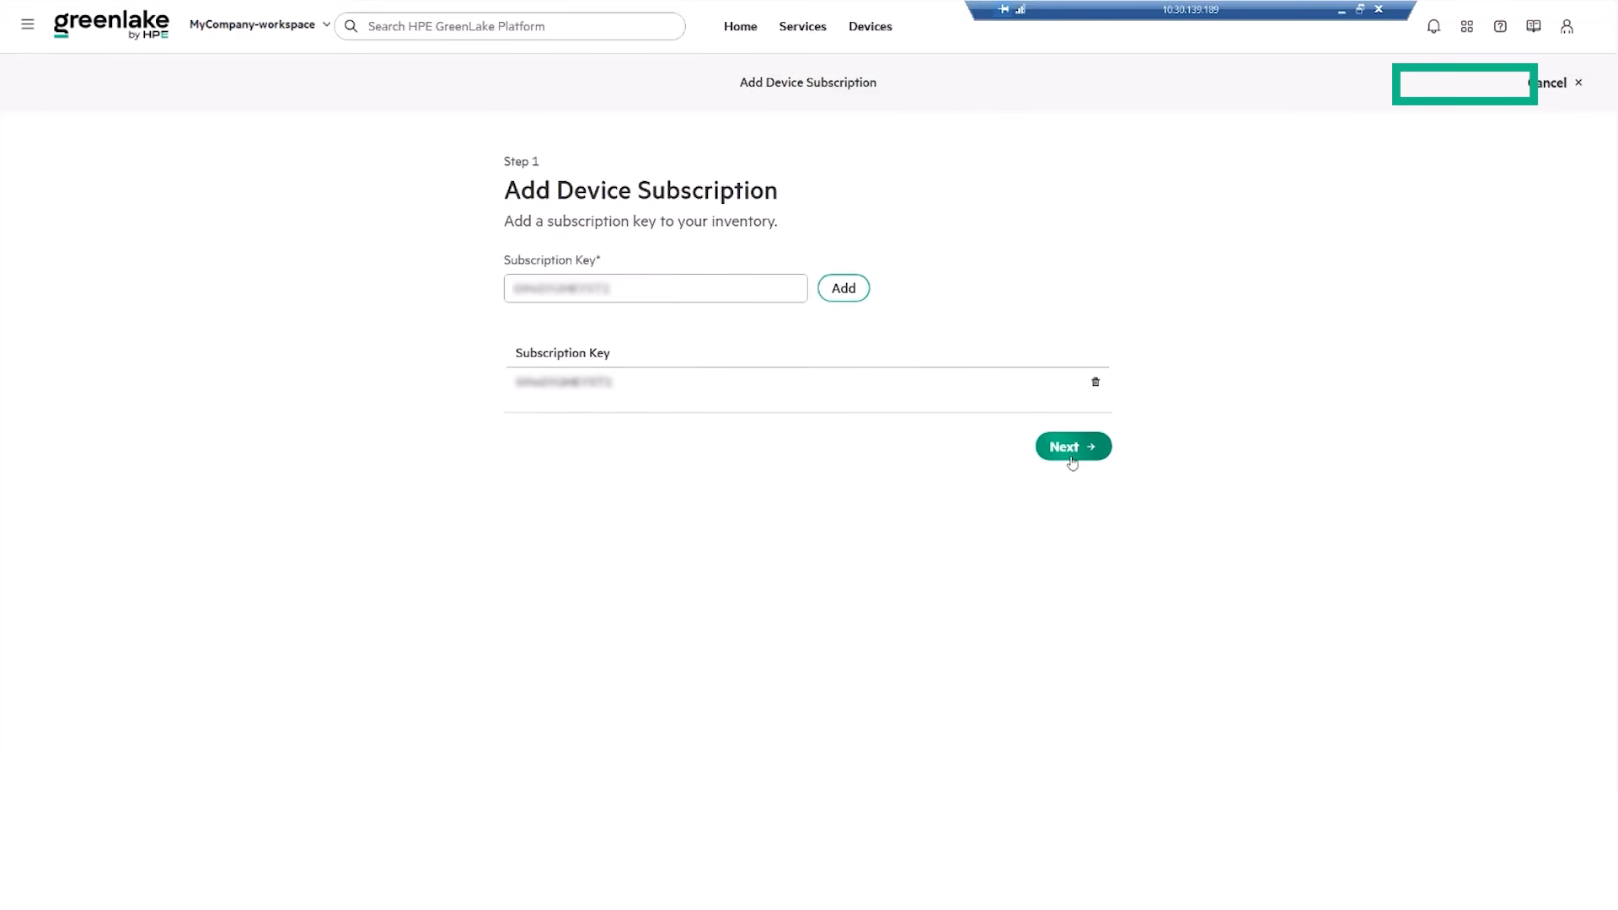
Step: Complete the device subscription without assigning tags and return to the subscription list
left_click(1072, 463)
left_click(1069, 569)
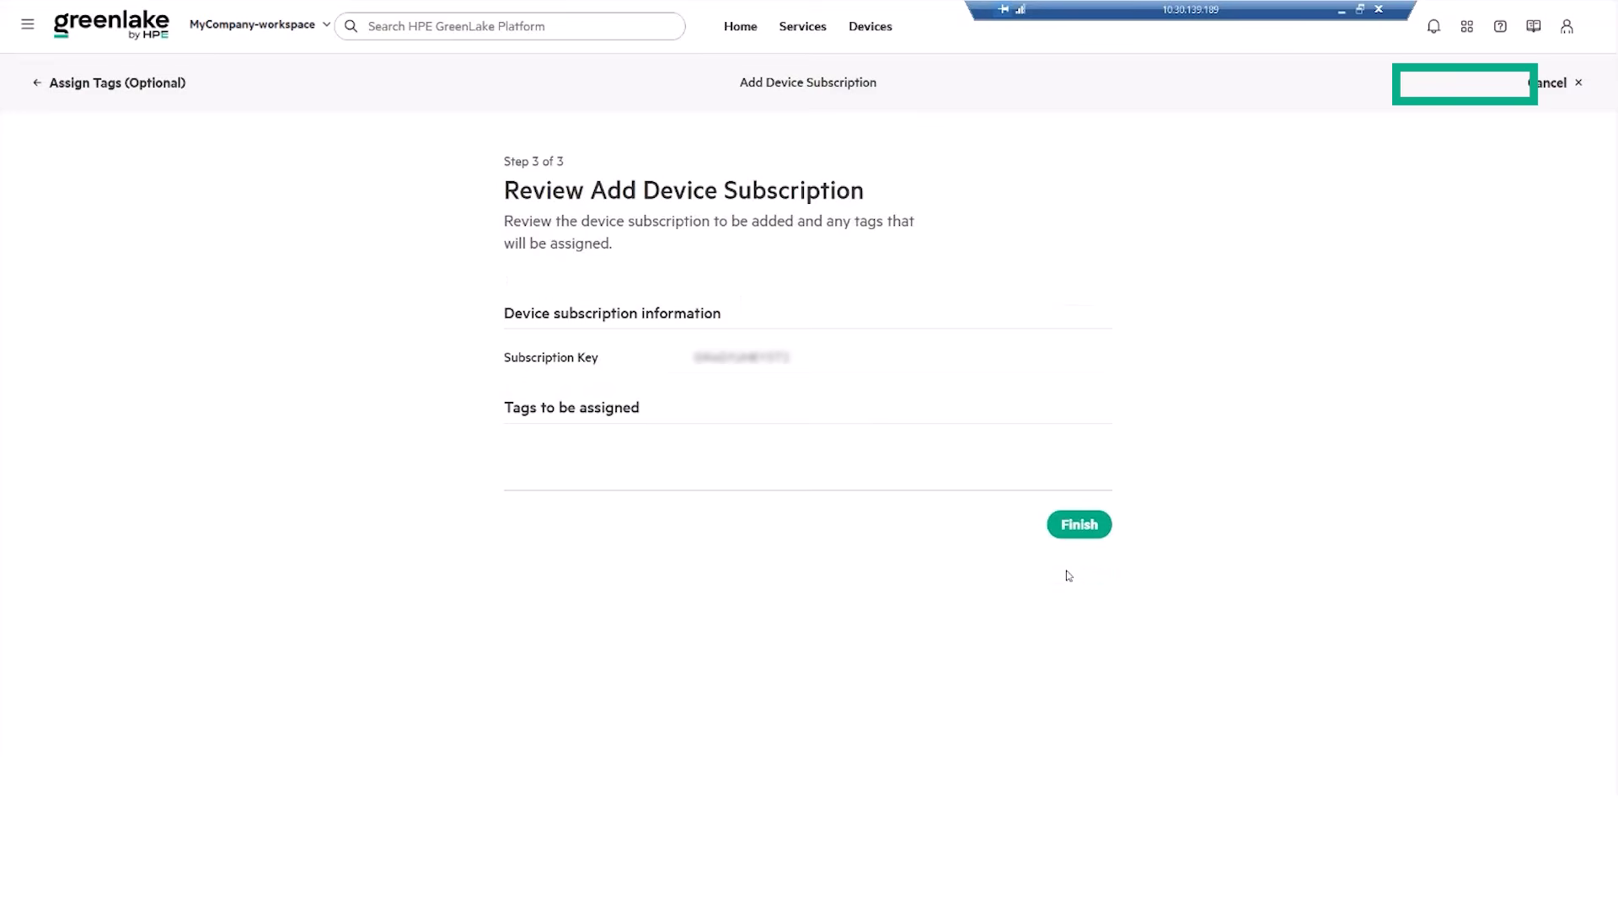
left_click(1078, 525)
left_click(1064, 502)
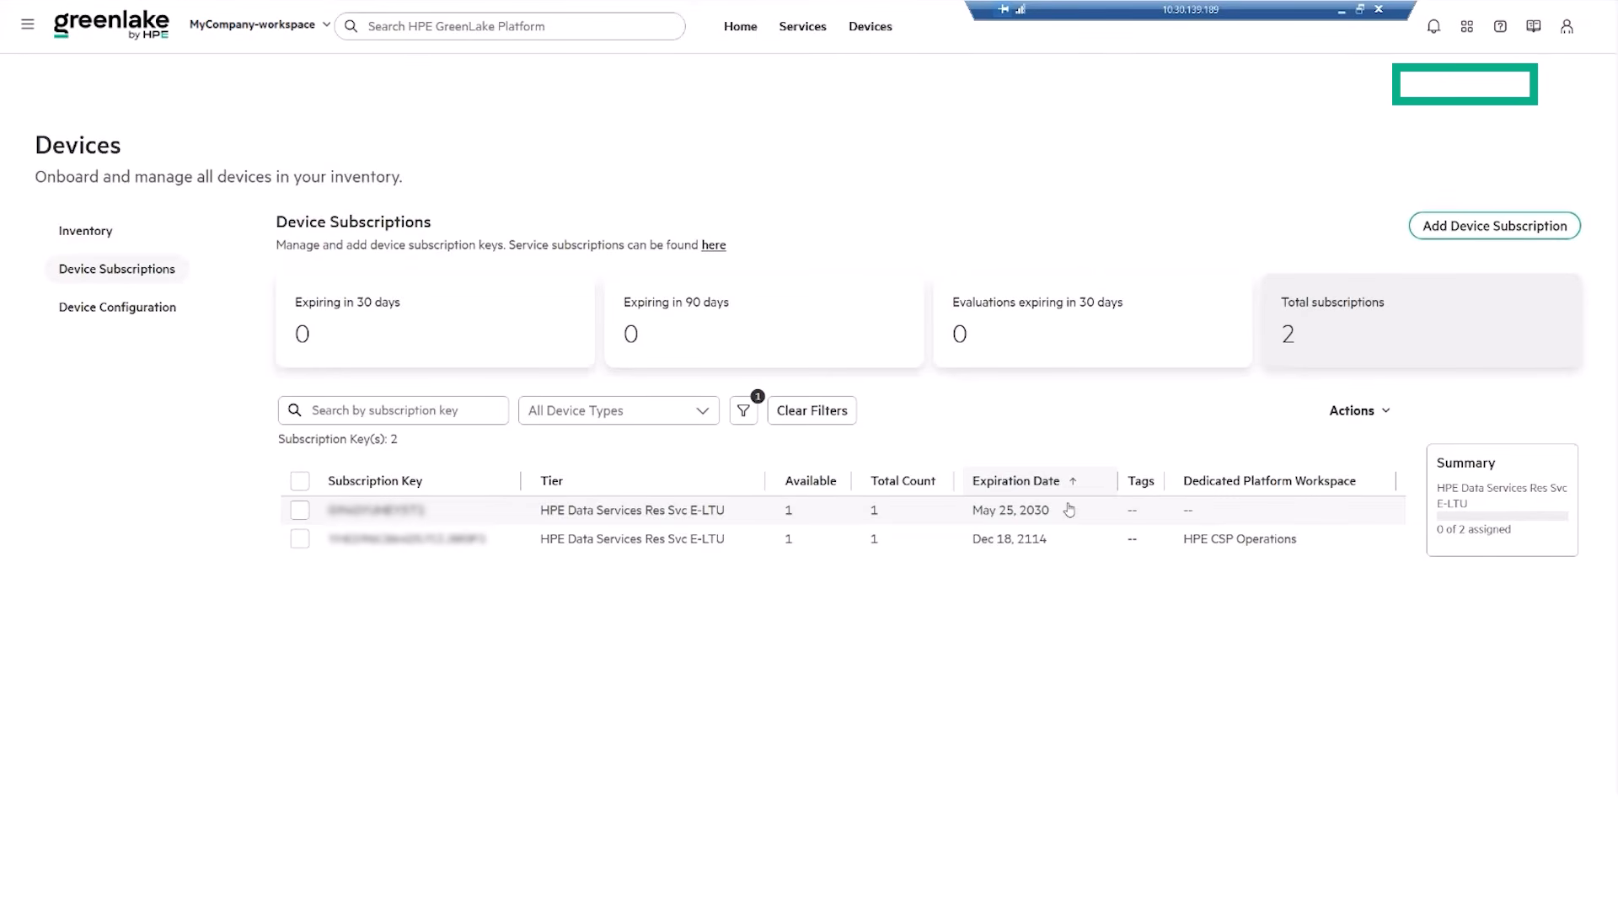
Step: Remove the Data Services assignment from the HPE AL STG MP B10100 device in the inventory
left_click(870, 28)
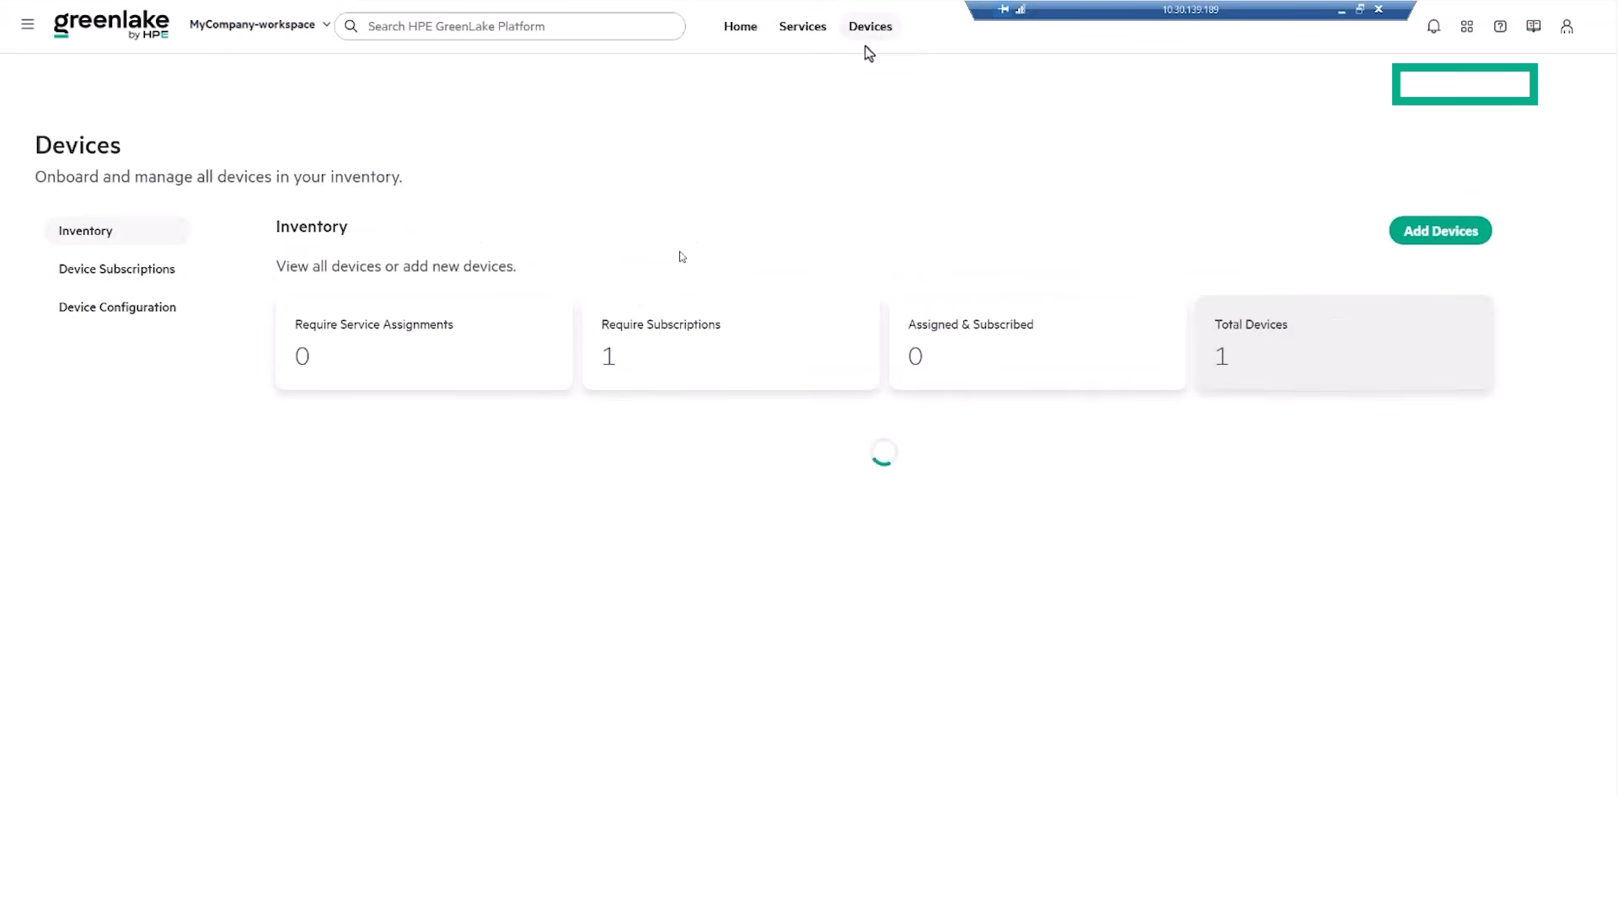
left_click(300, 553)
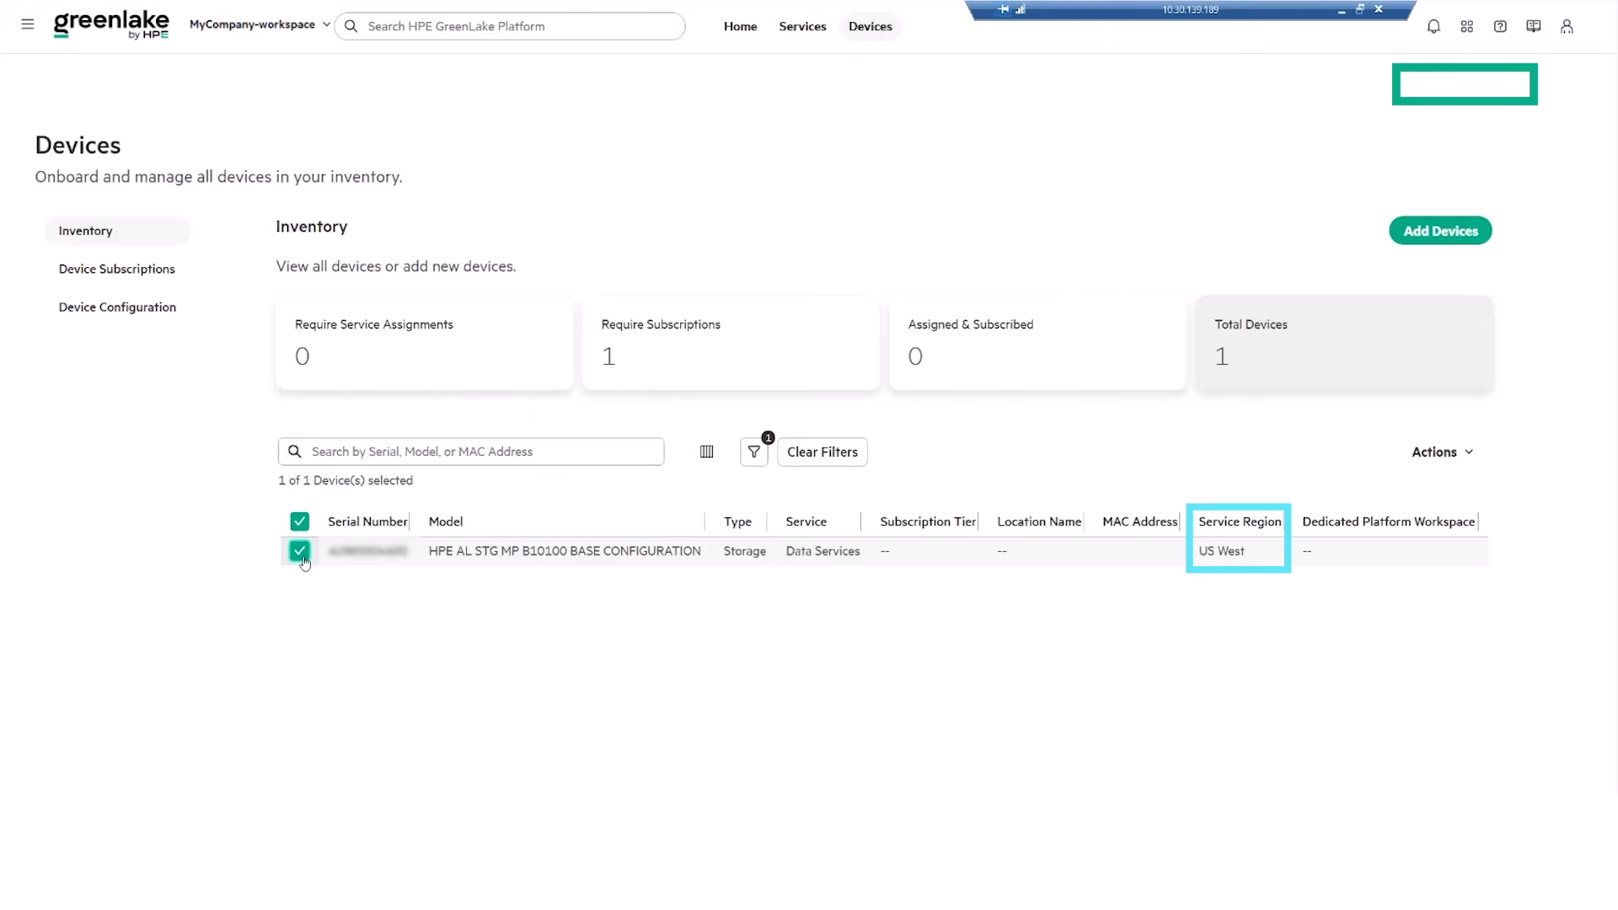
left_click(1441, 452)
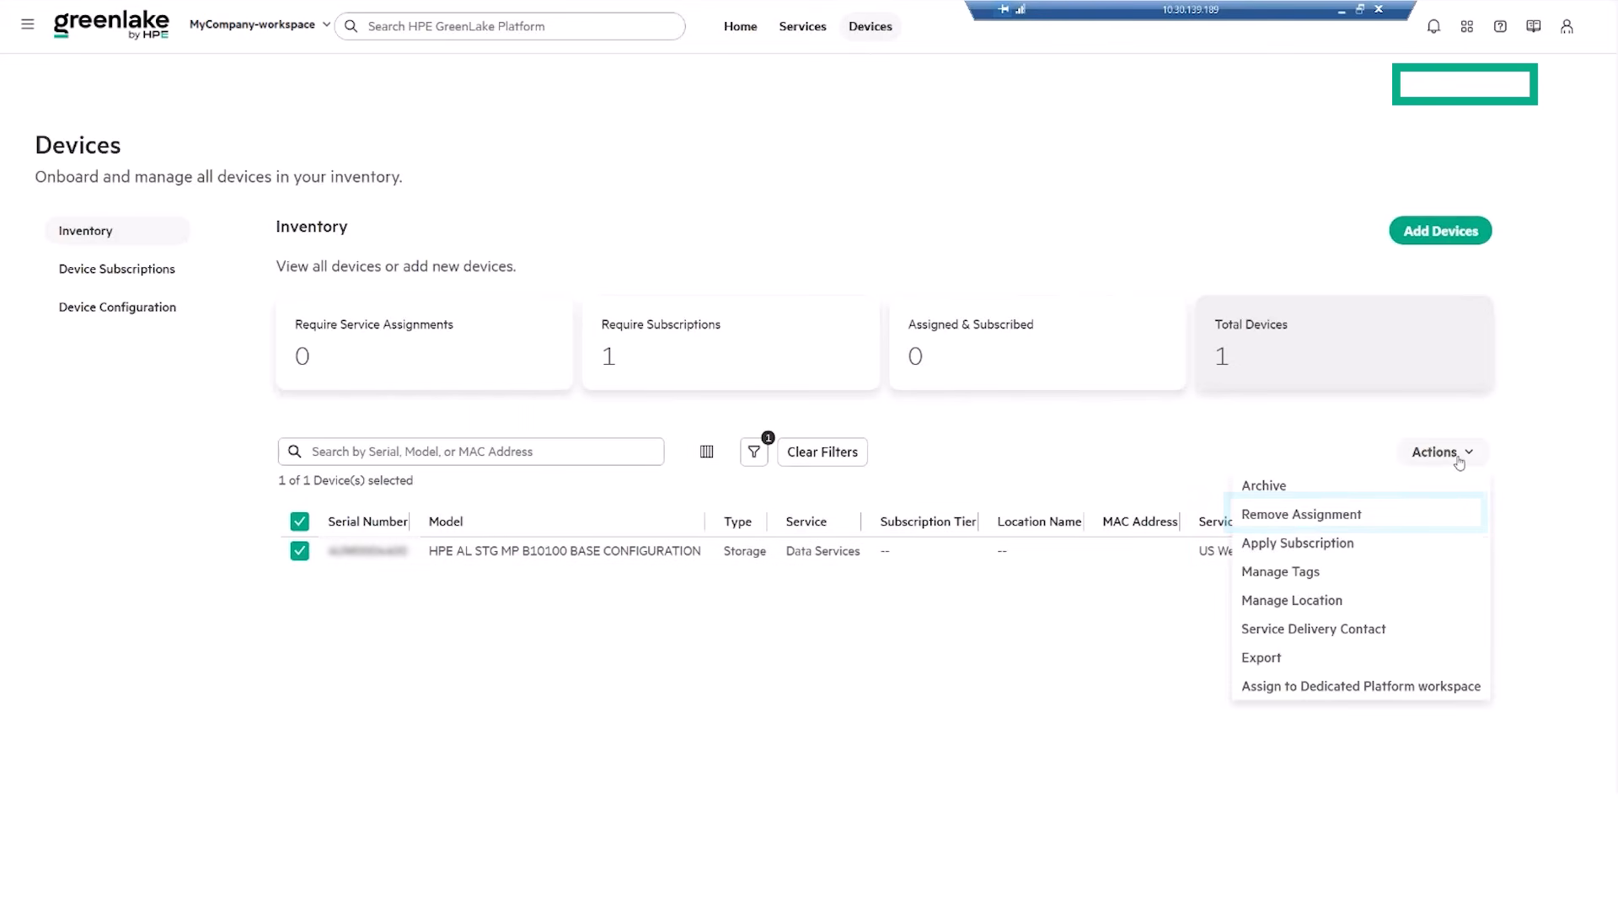
left_click(1302, 516)
left_click(949, 503)
Step: Assign the B10100 storage device to the Dedicated Platform Beta workspace, entering ASSIGN as confirmation
left_click(300, 552)
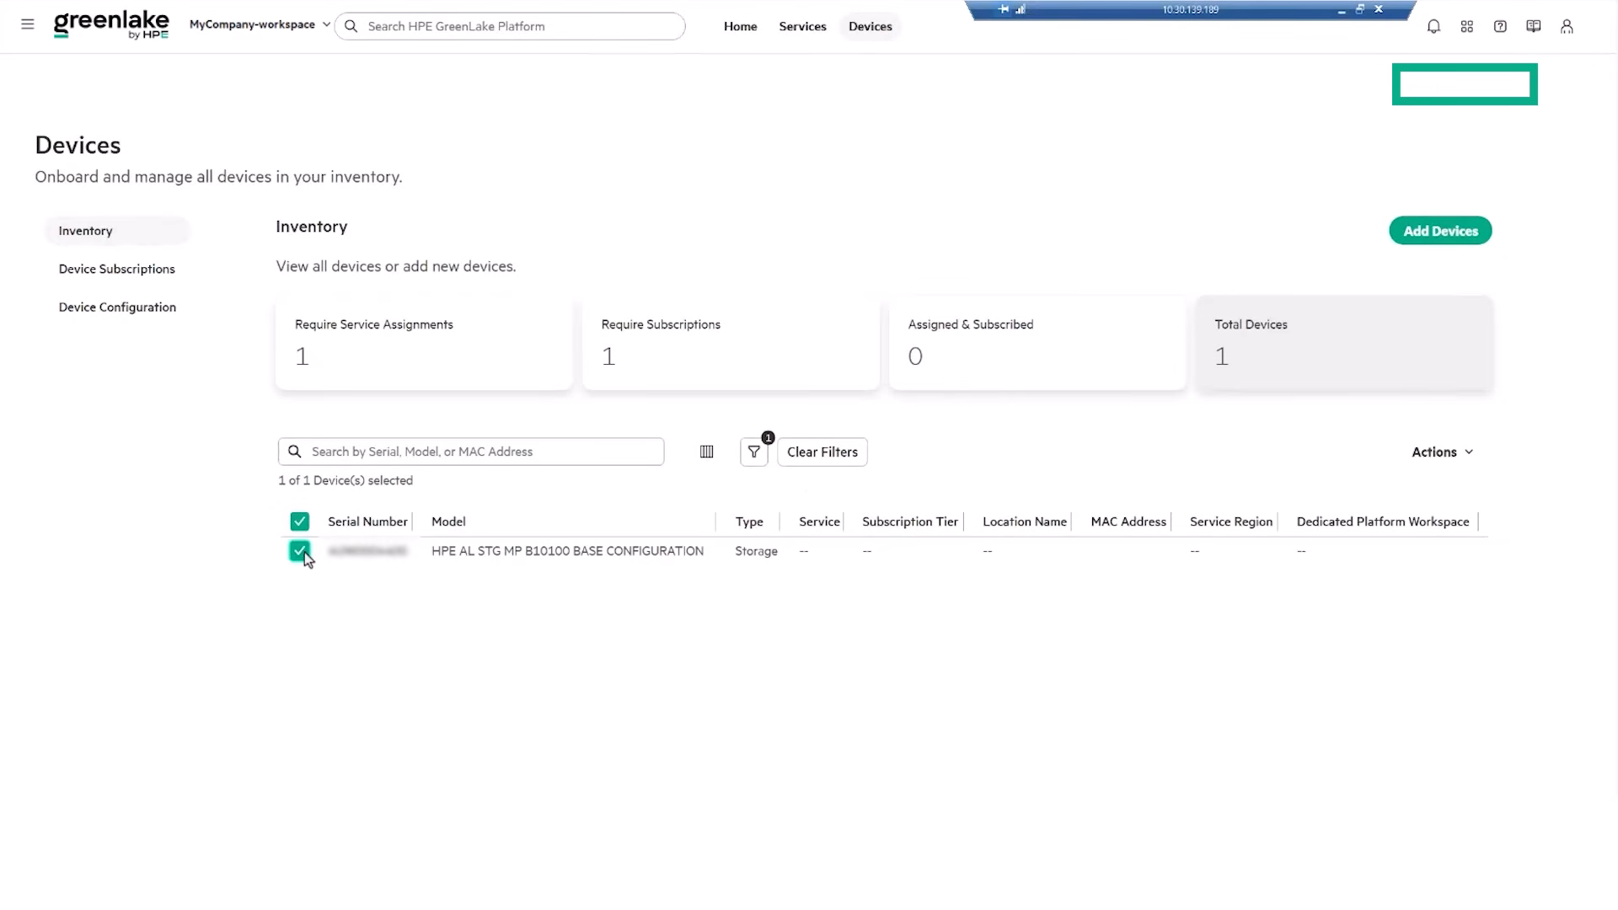
left_click(1443, 453)
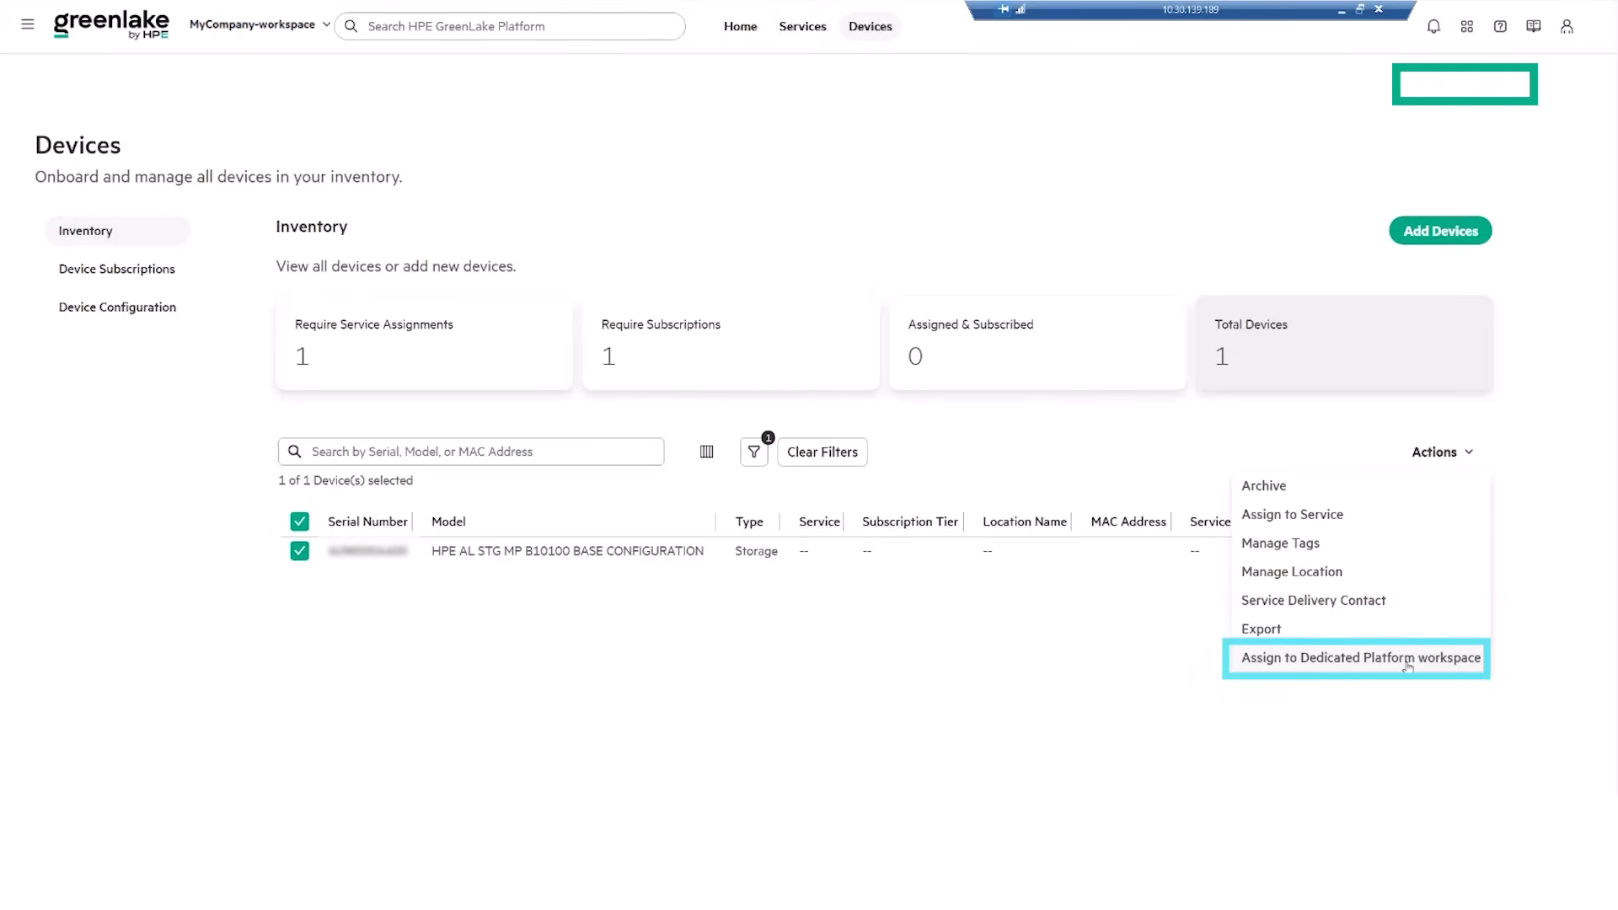
left_click(1409, 666)
left_click(1475, 389)
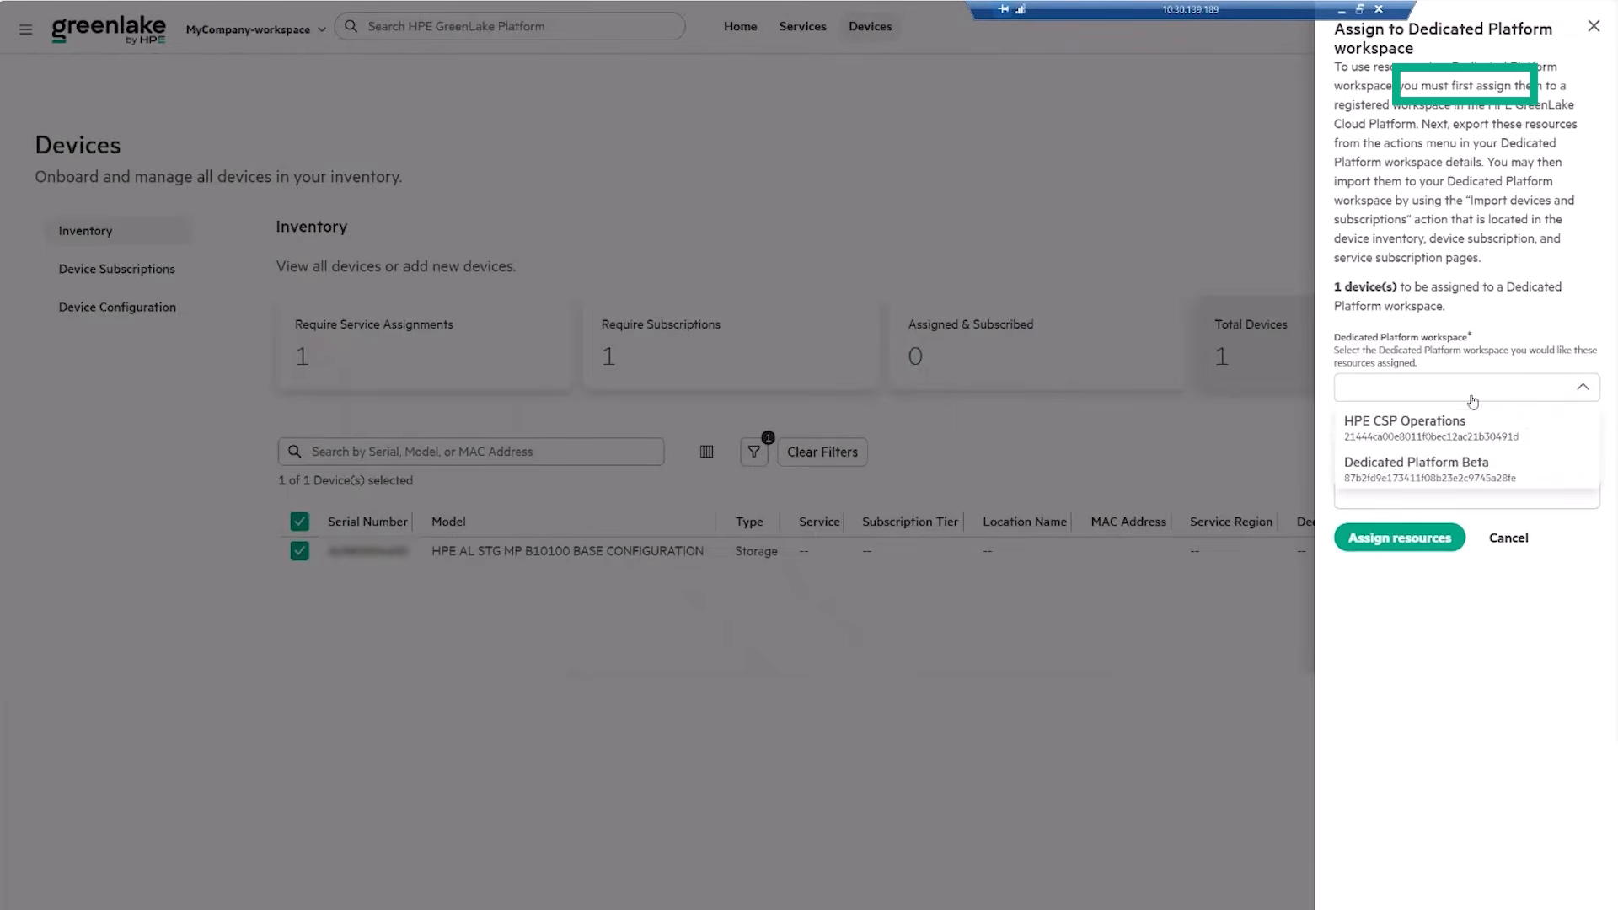
left_click(1433, 465)
left_click(1434, 493)
type("ASSIGN")
left_click(1400, 538)
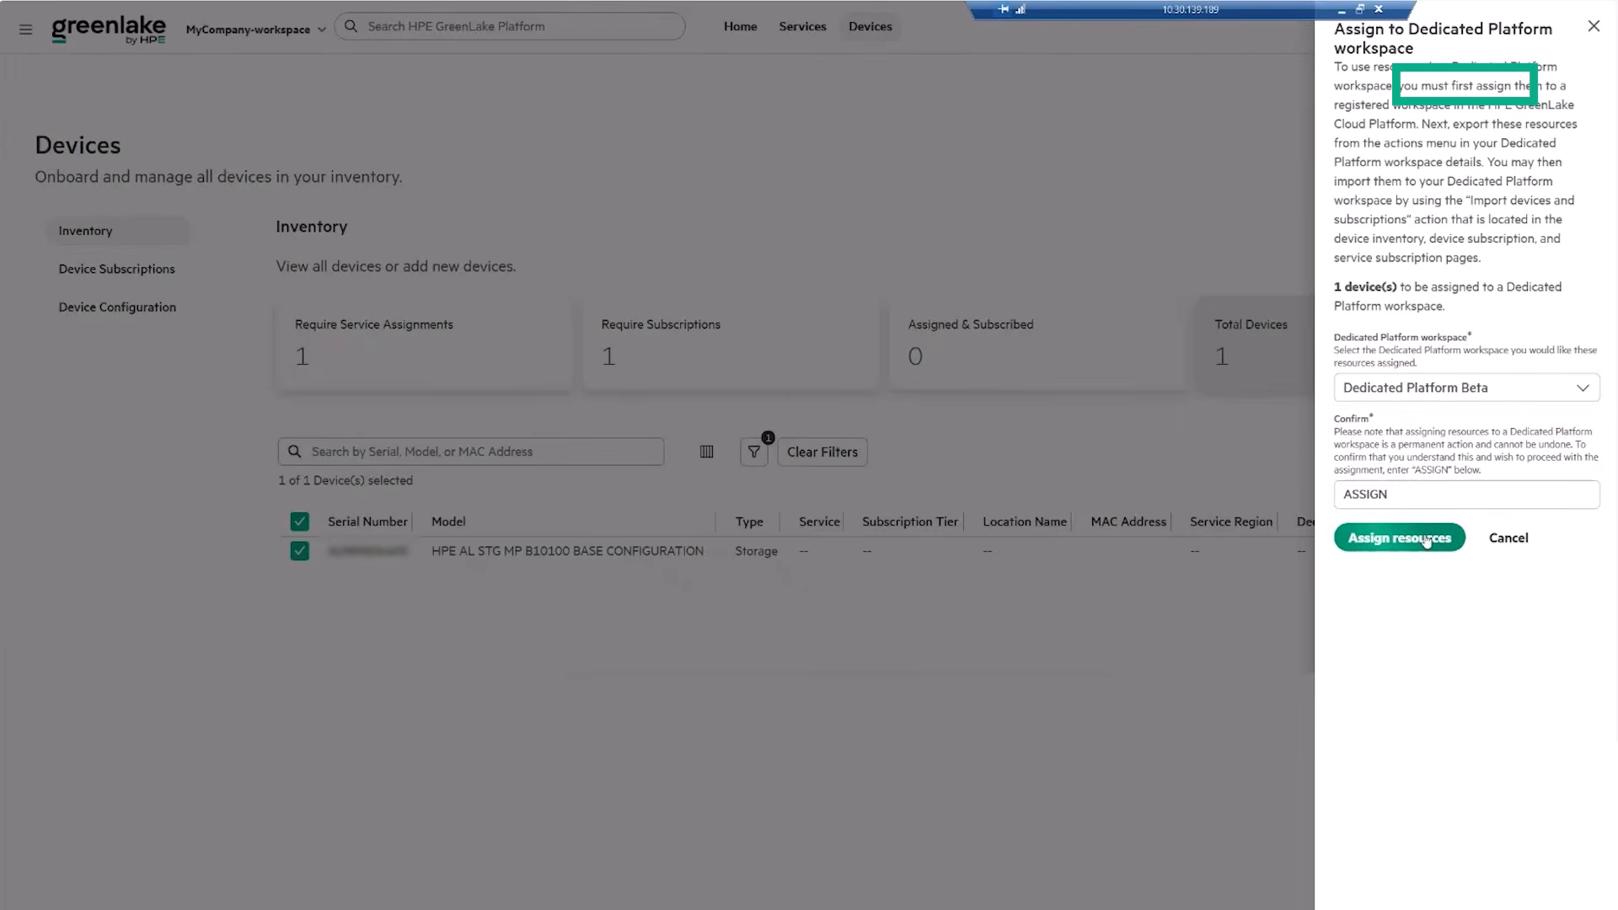
left_click(911, 518)
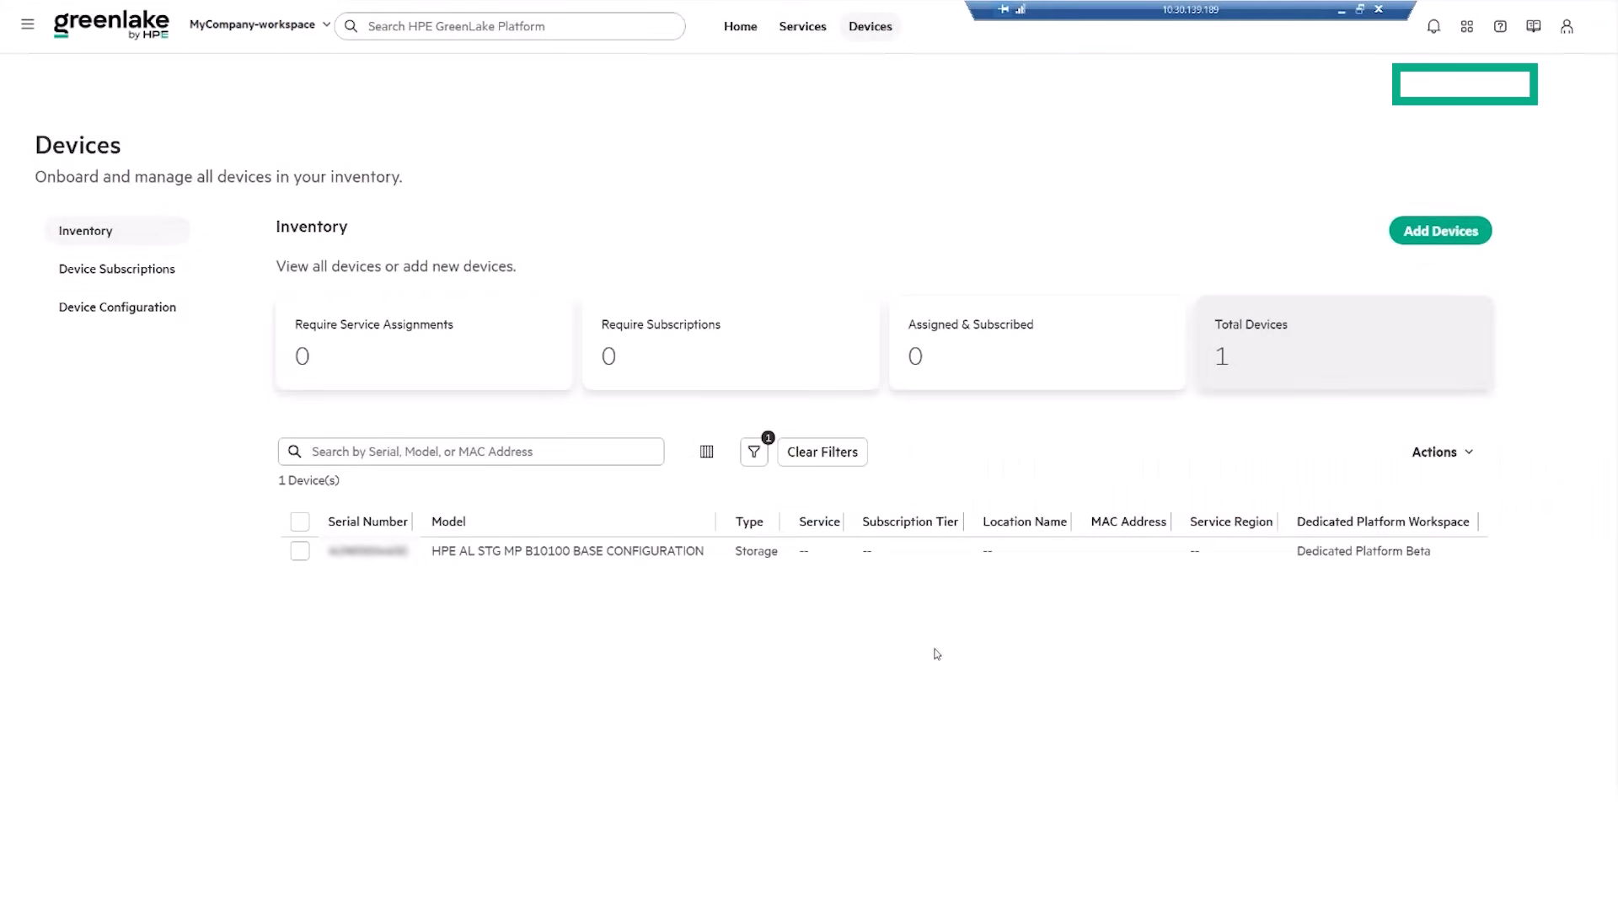
Step: Assign the device subscription expiring May 25, 2030 to the Dedicated Platform Beta workspace and confirm the assignment
left_click(163, 278)
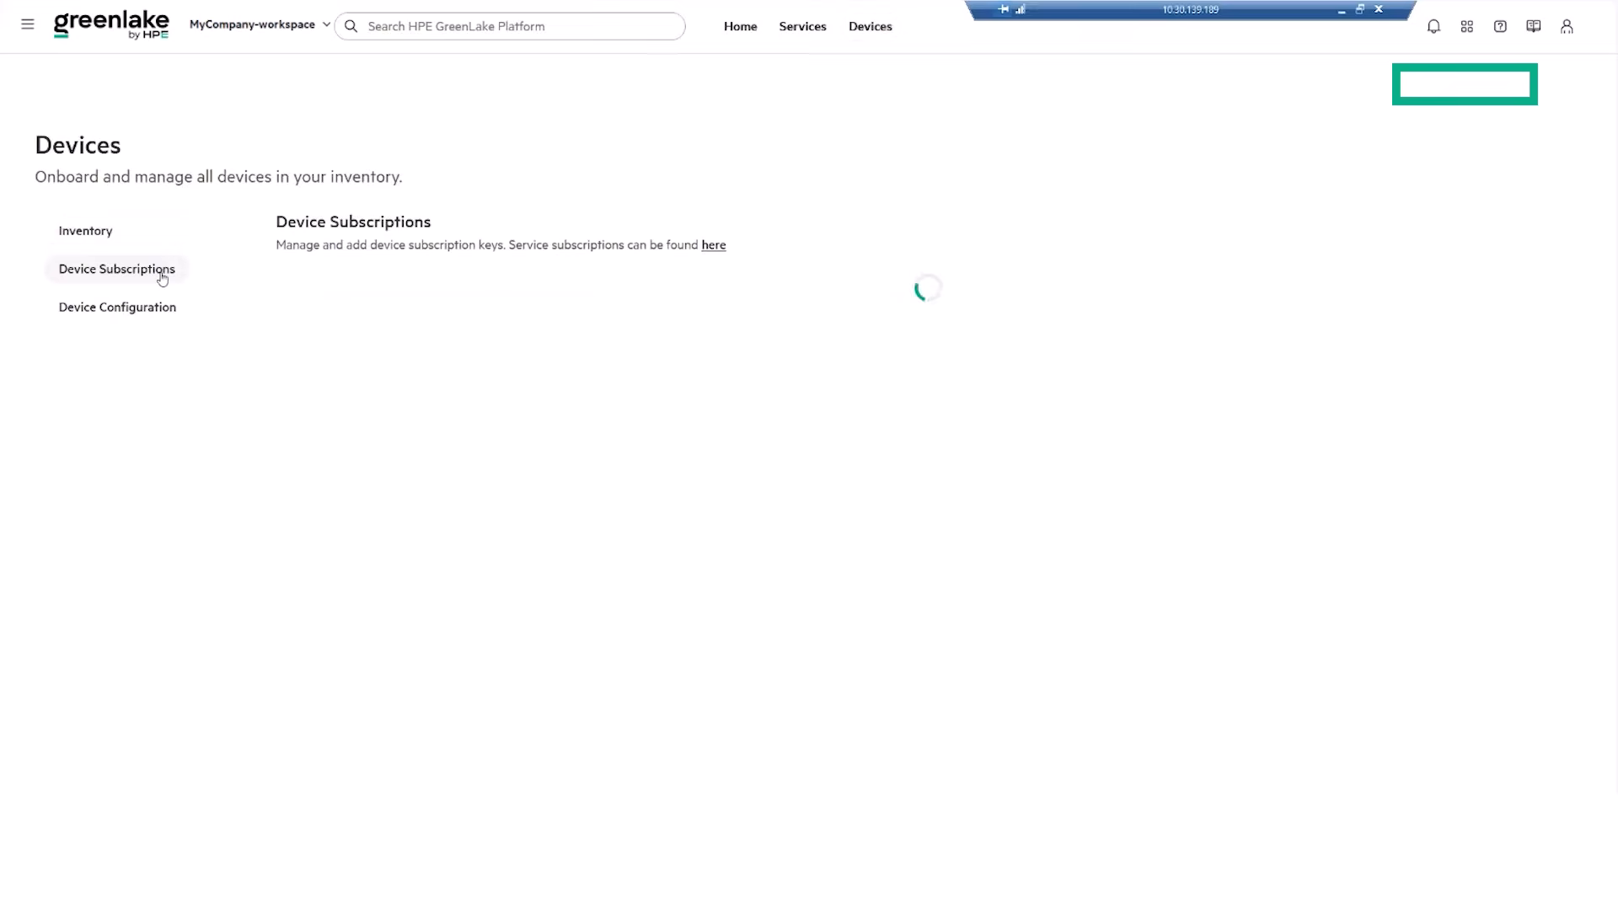
left_click(299, 510)
left_click(1388, 412)
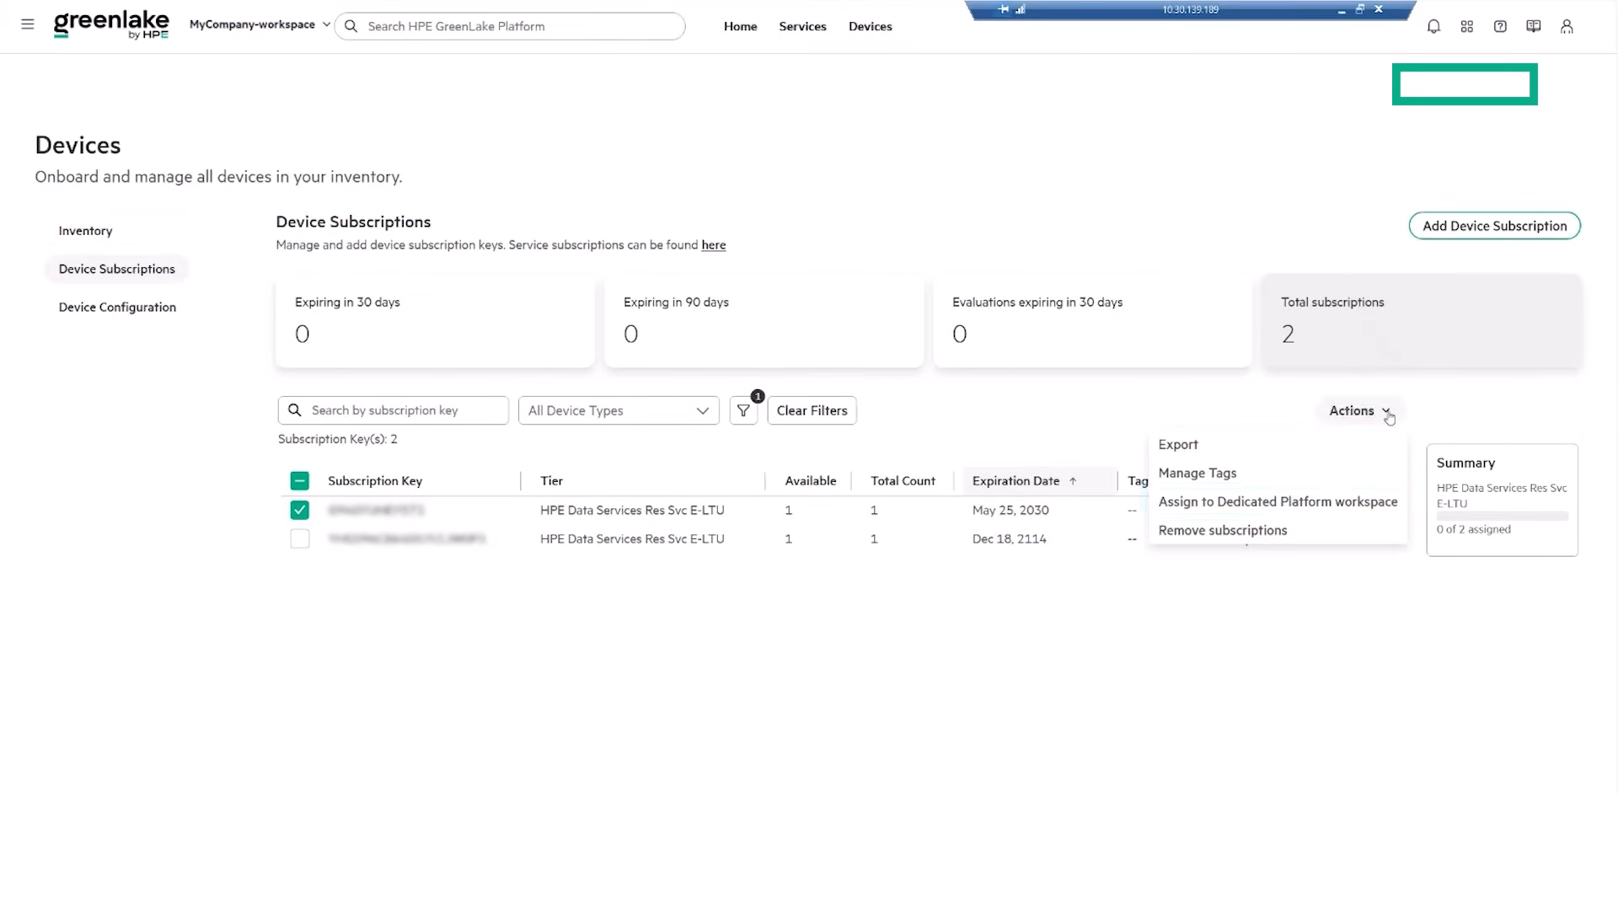
left_click(1331, 504)
left_click(1441, 388)
left_click(1421, 472)
type("testing")
left_click(1399, 538)
left_click(910, 519)
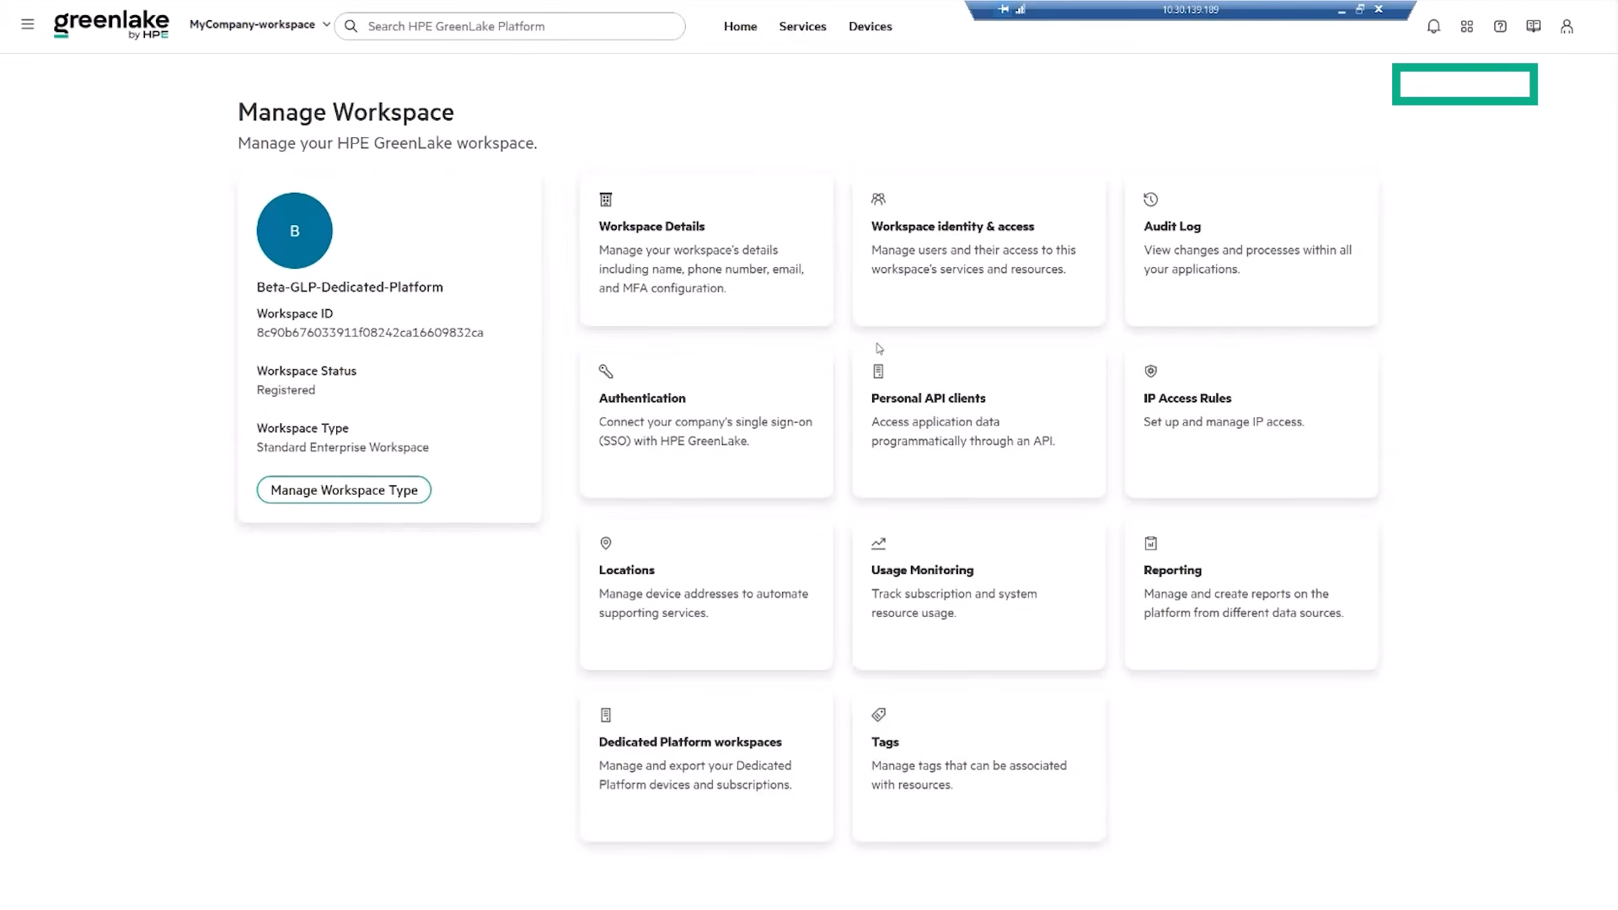
Step: Export the resources assigned to the Dedicated Platform Beta workspace and open the notification for downloading the exported file
left_click(633, 799)
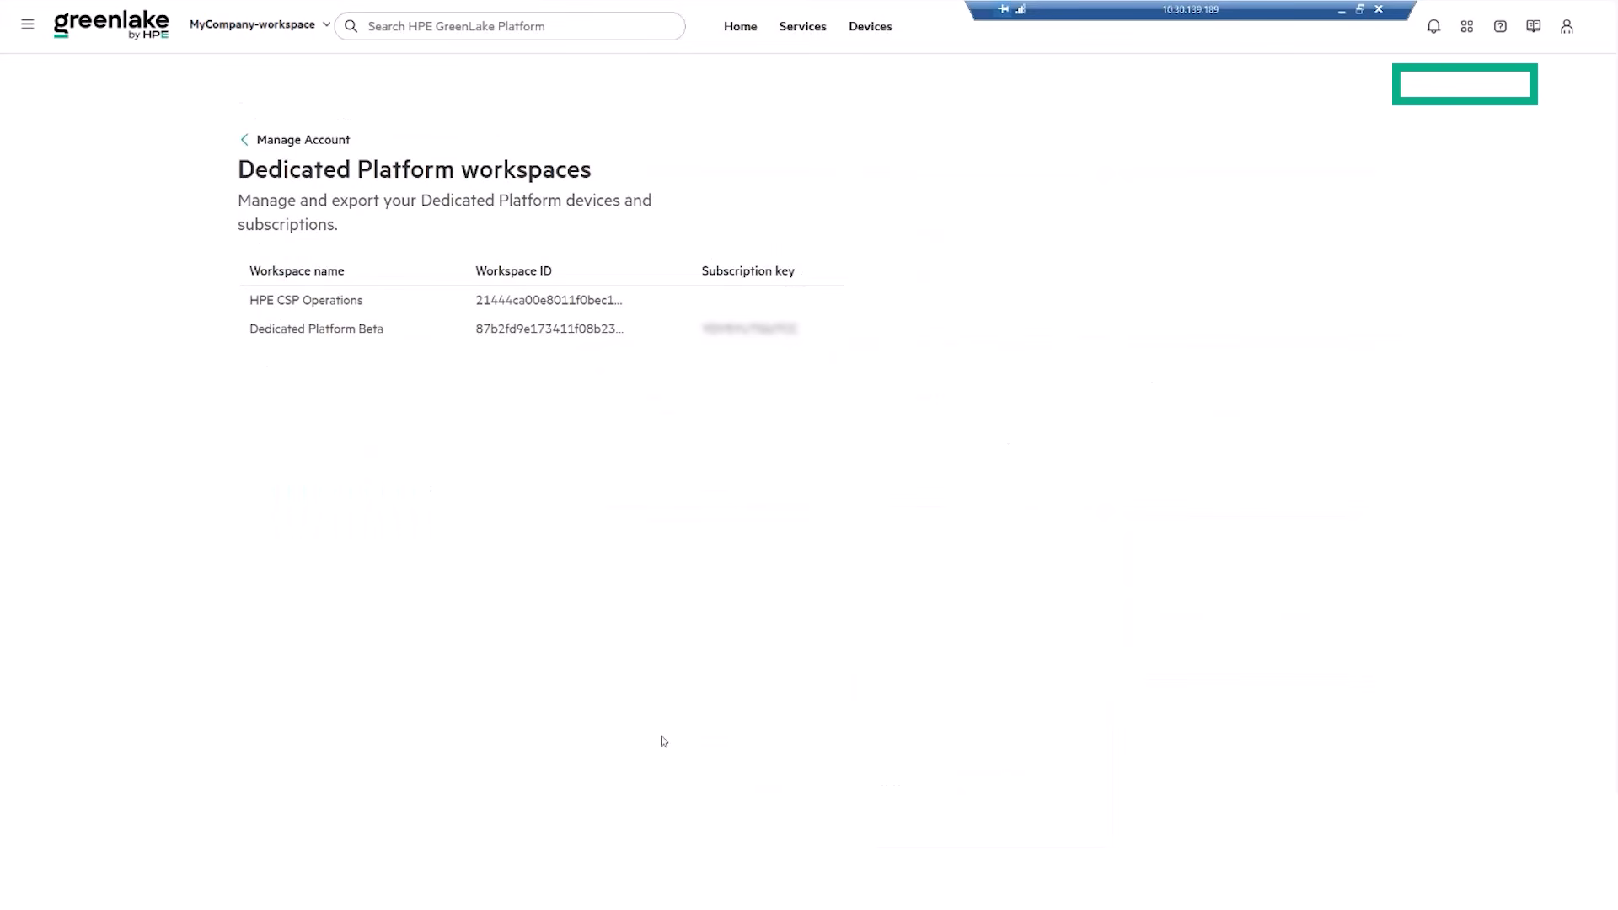
left_click(345, 336)
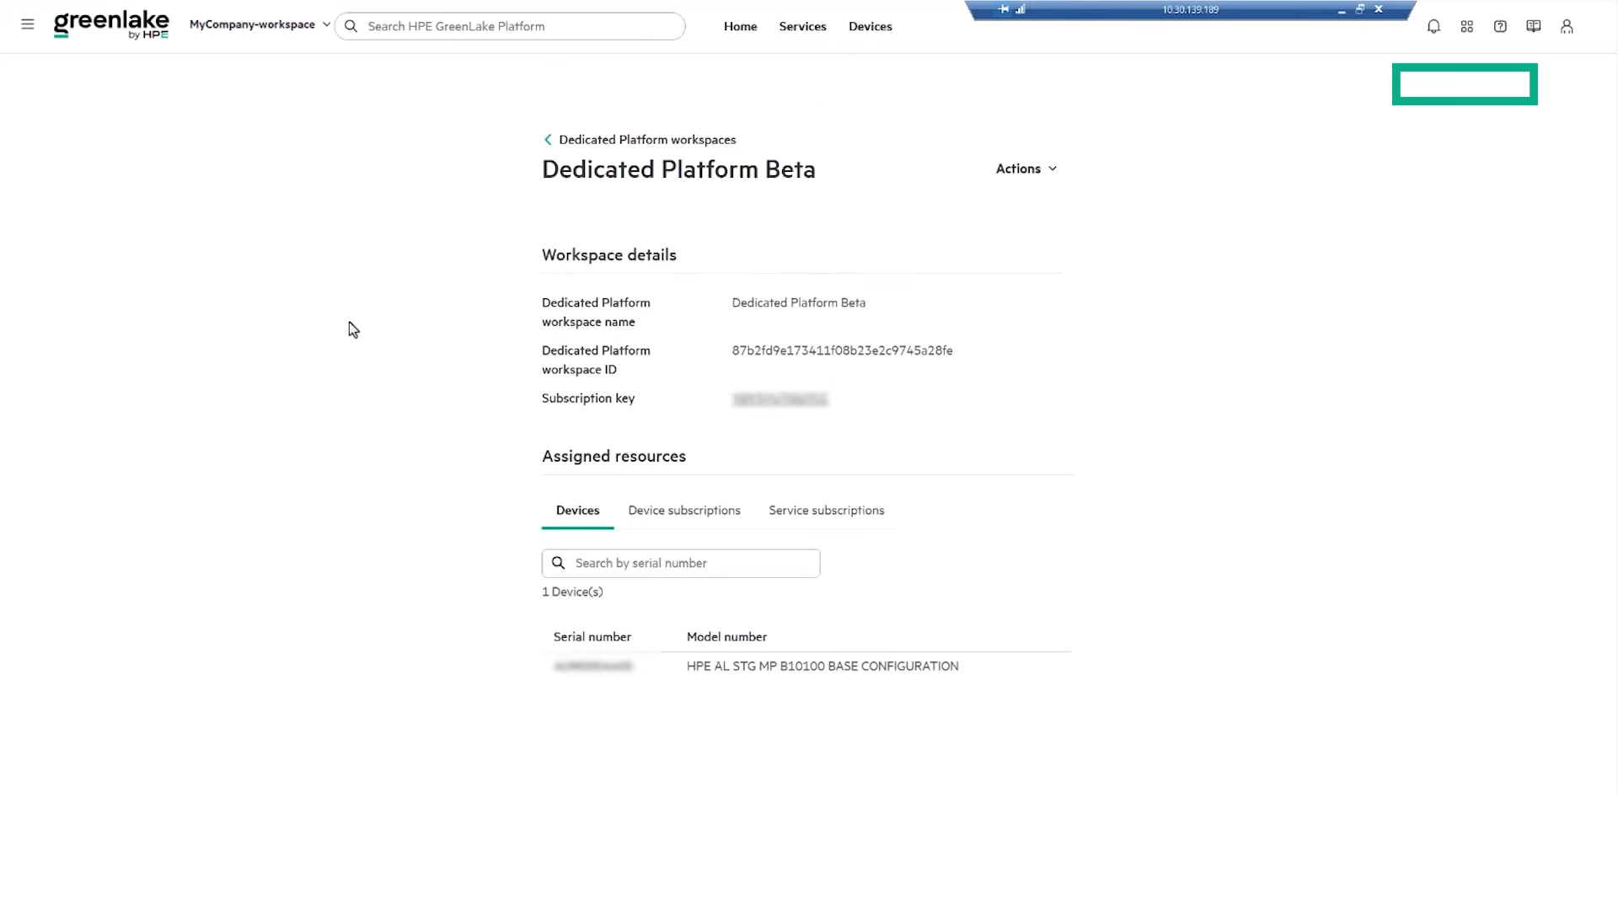
left_click(1047, 168)
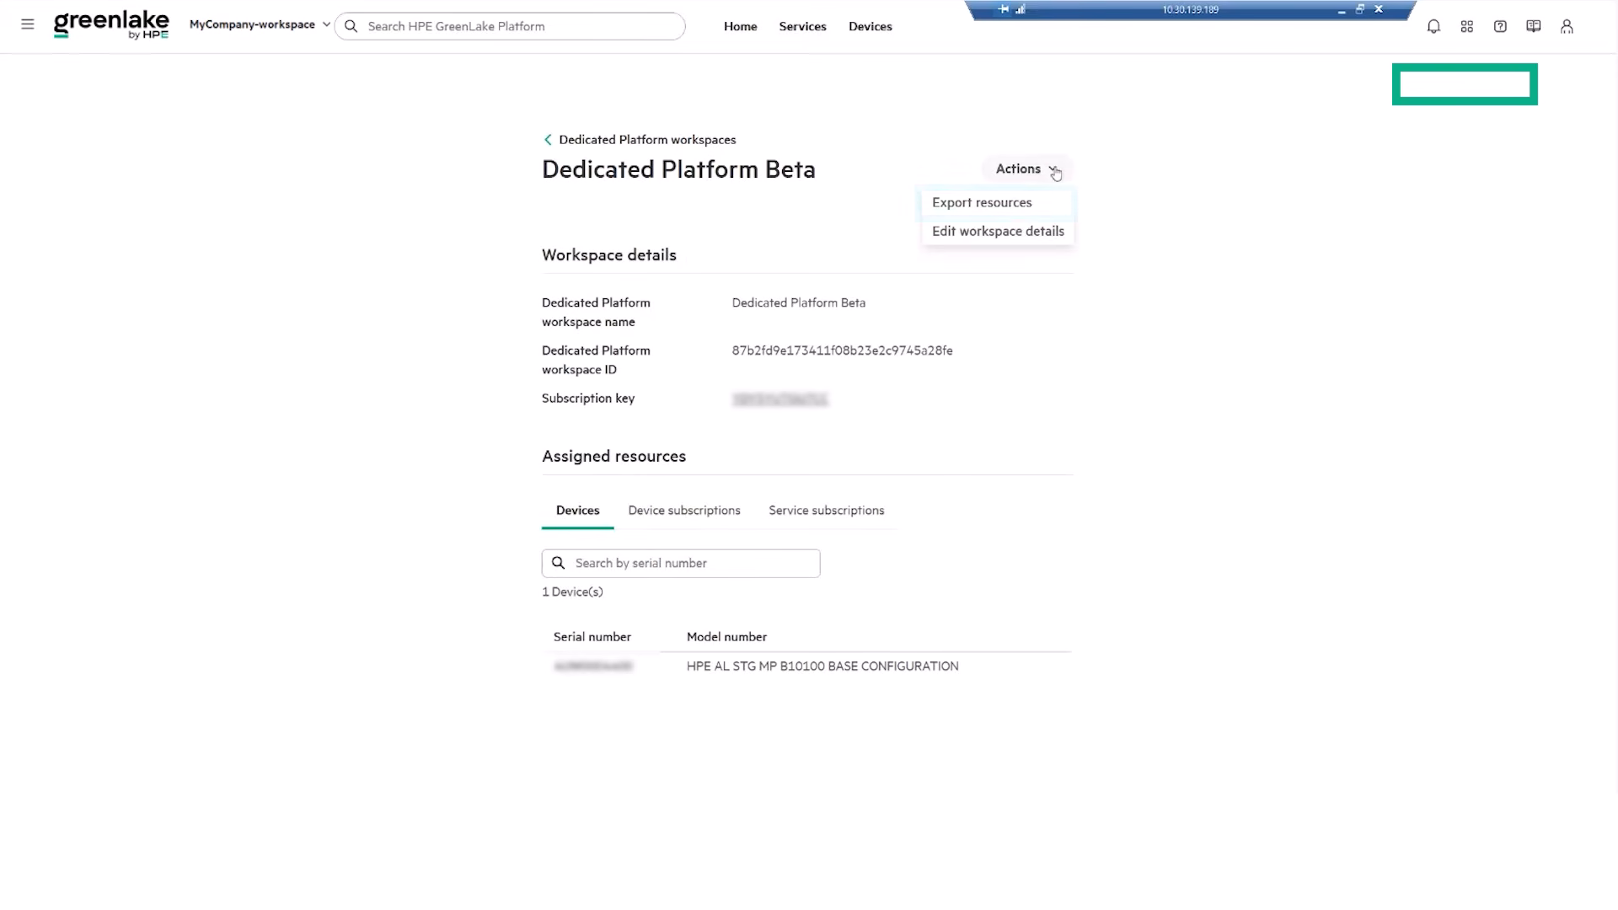
left_click(1017, 205)
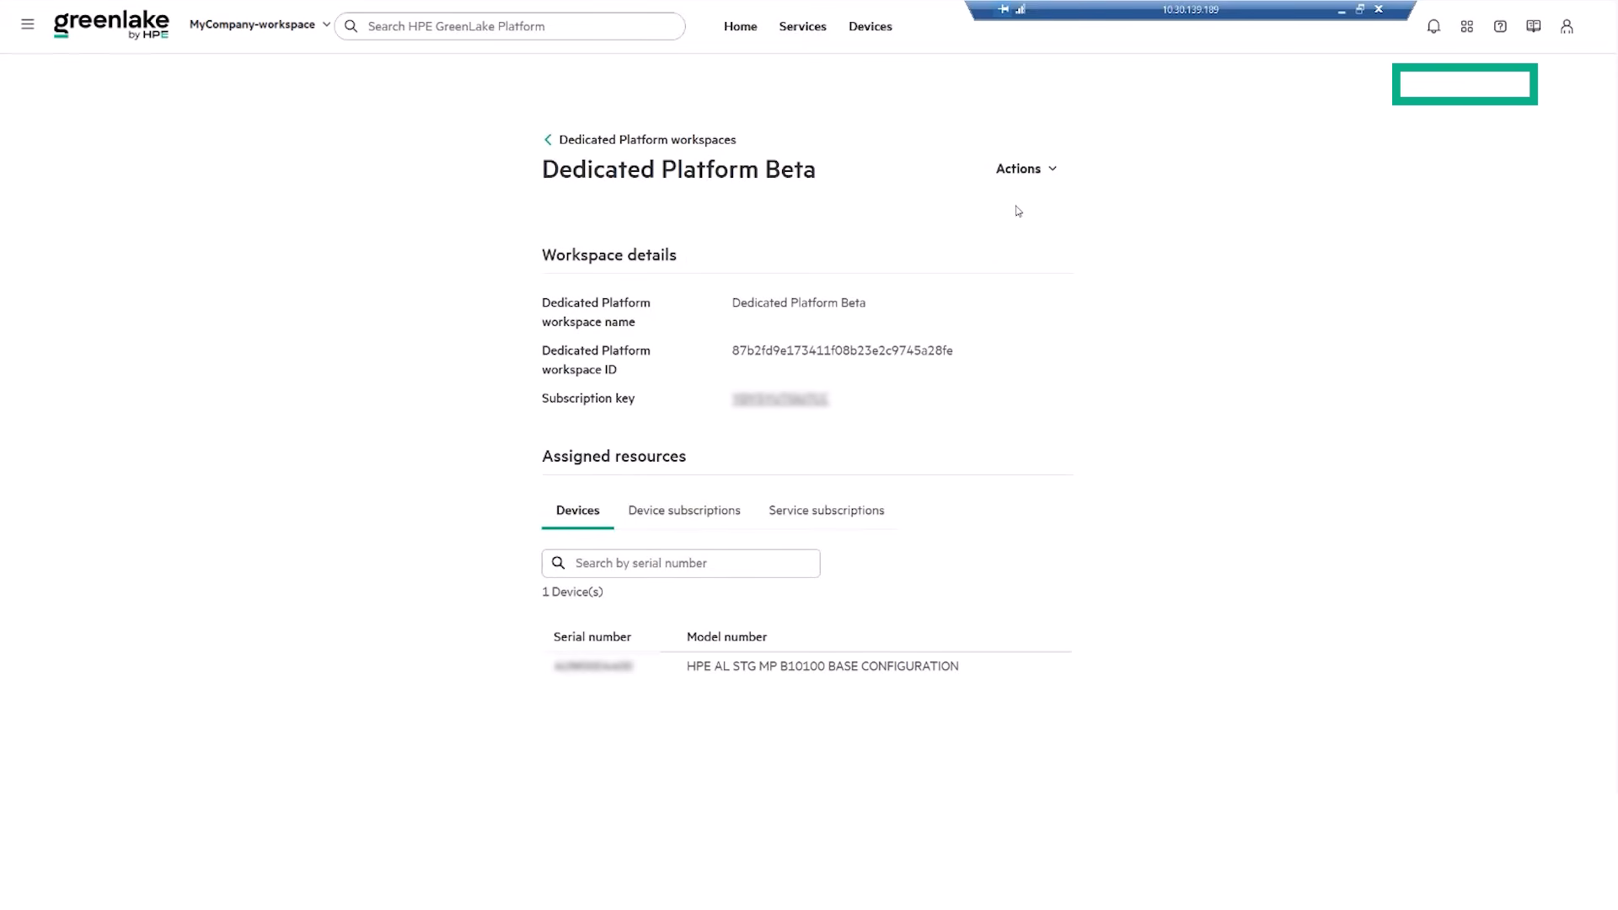
left_click(841, 561)
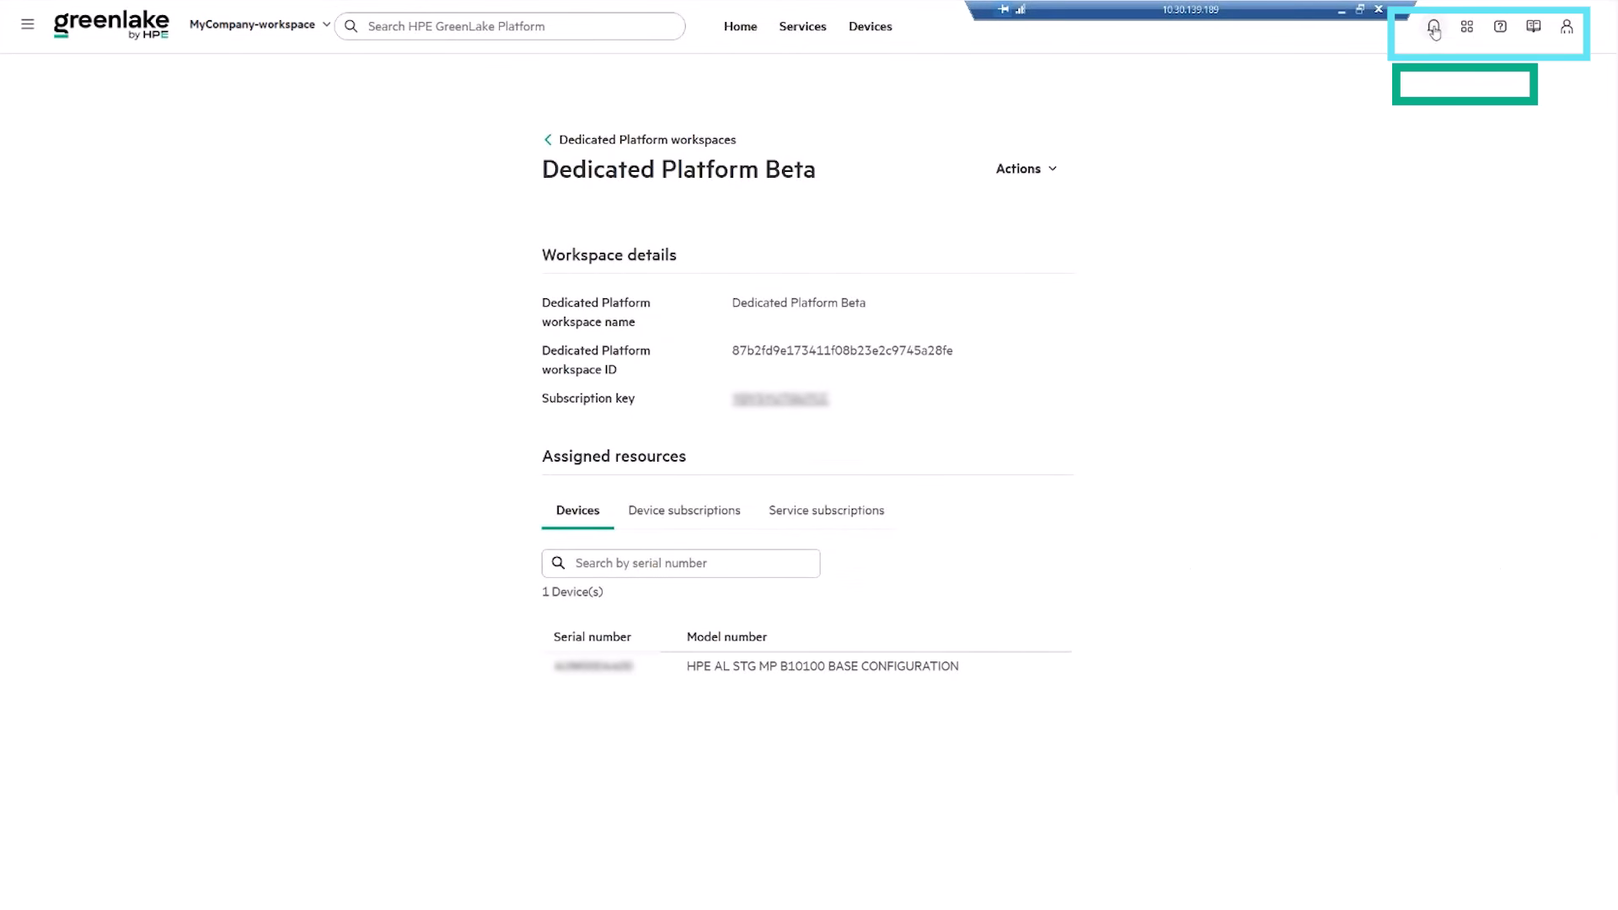
left_click(1433, 30)
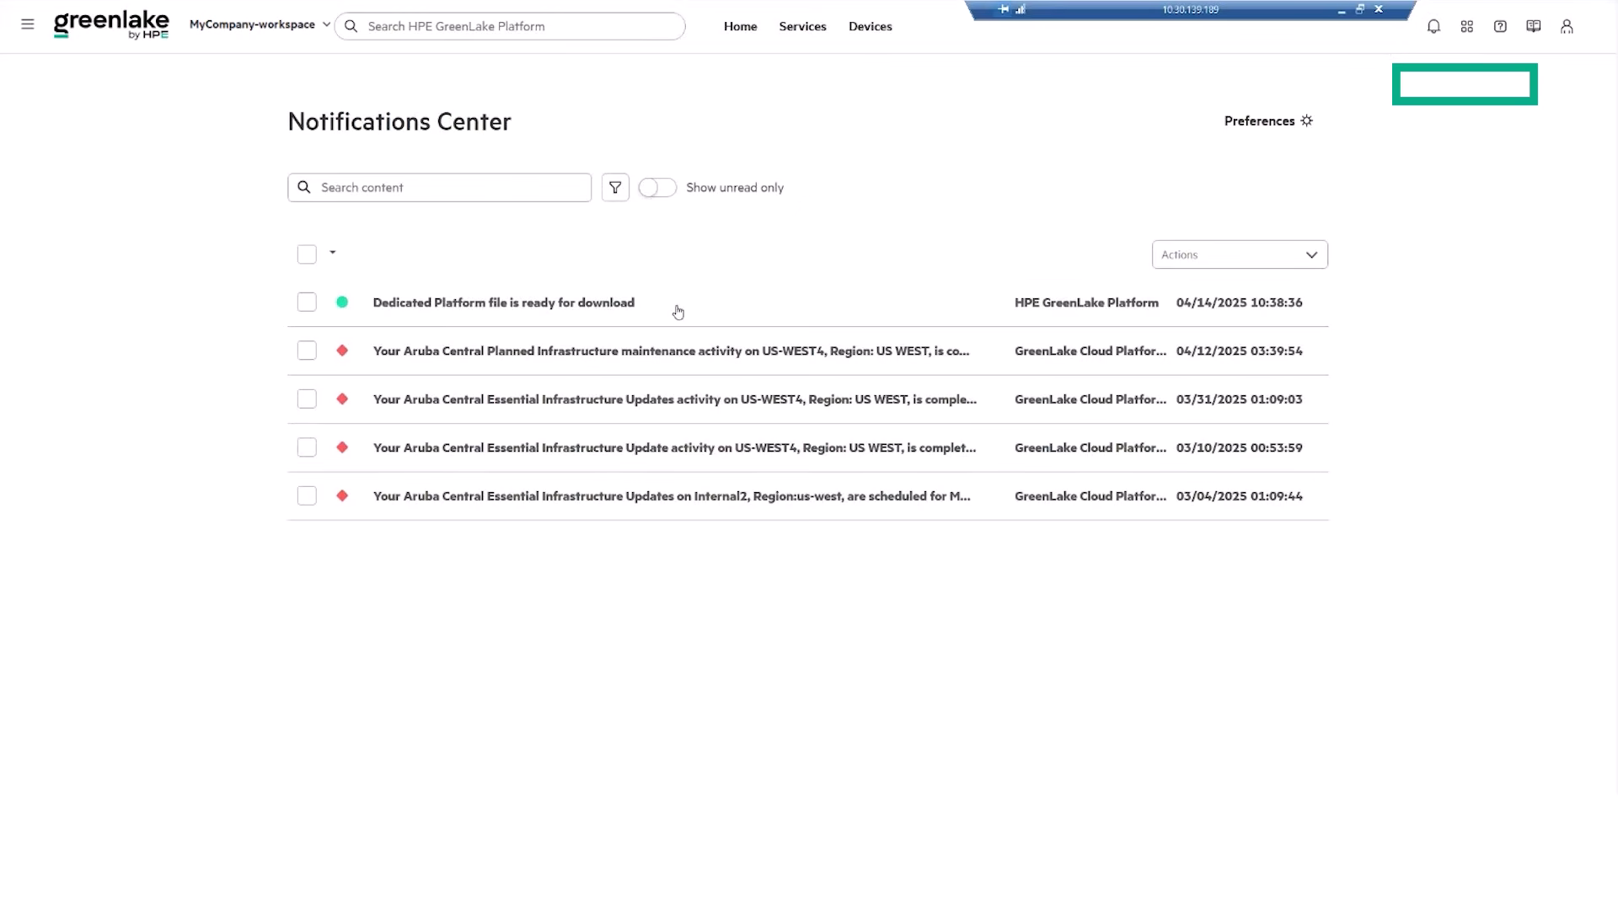
left_click(581, 312)
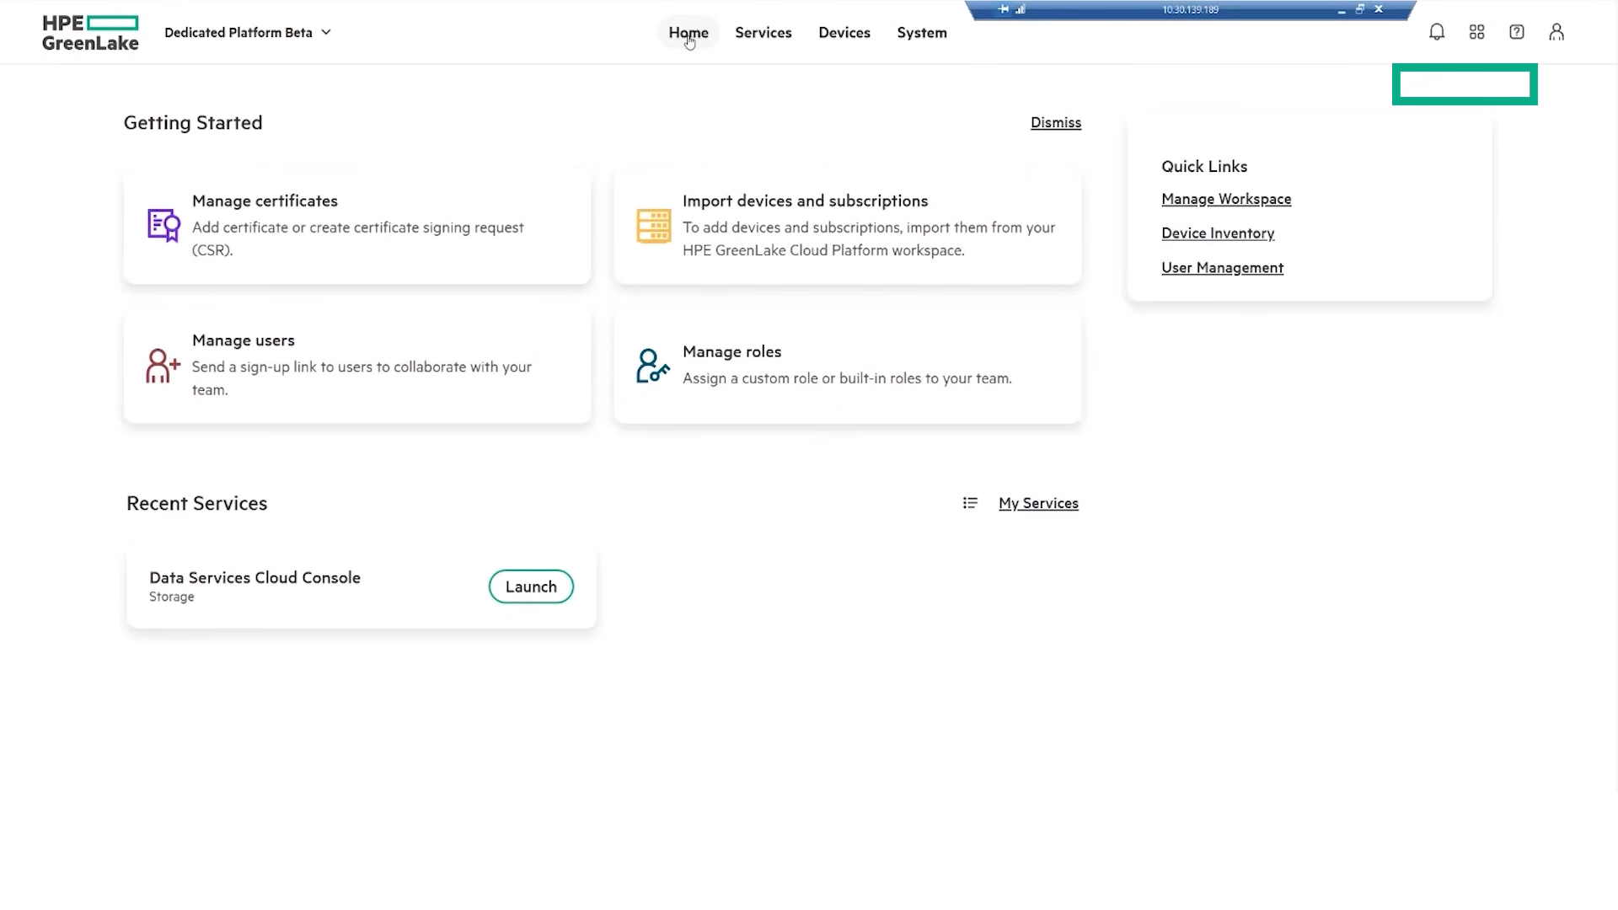
Step: In the dedicated platform workspace, import devices and subscriptions from the downloaded DM_export zip file and open the device inventory
left_click(798, 214)
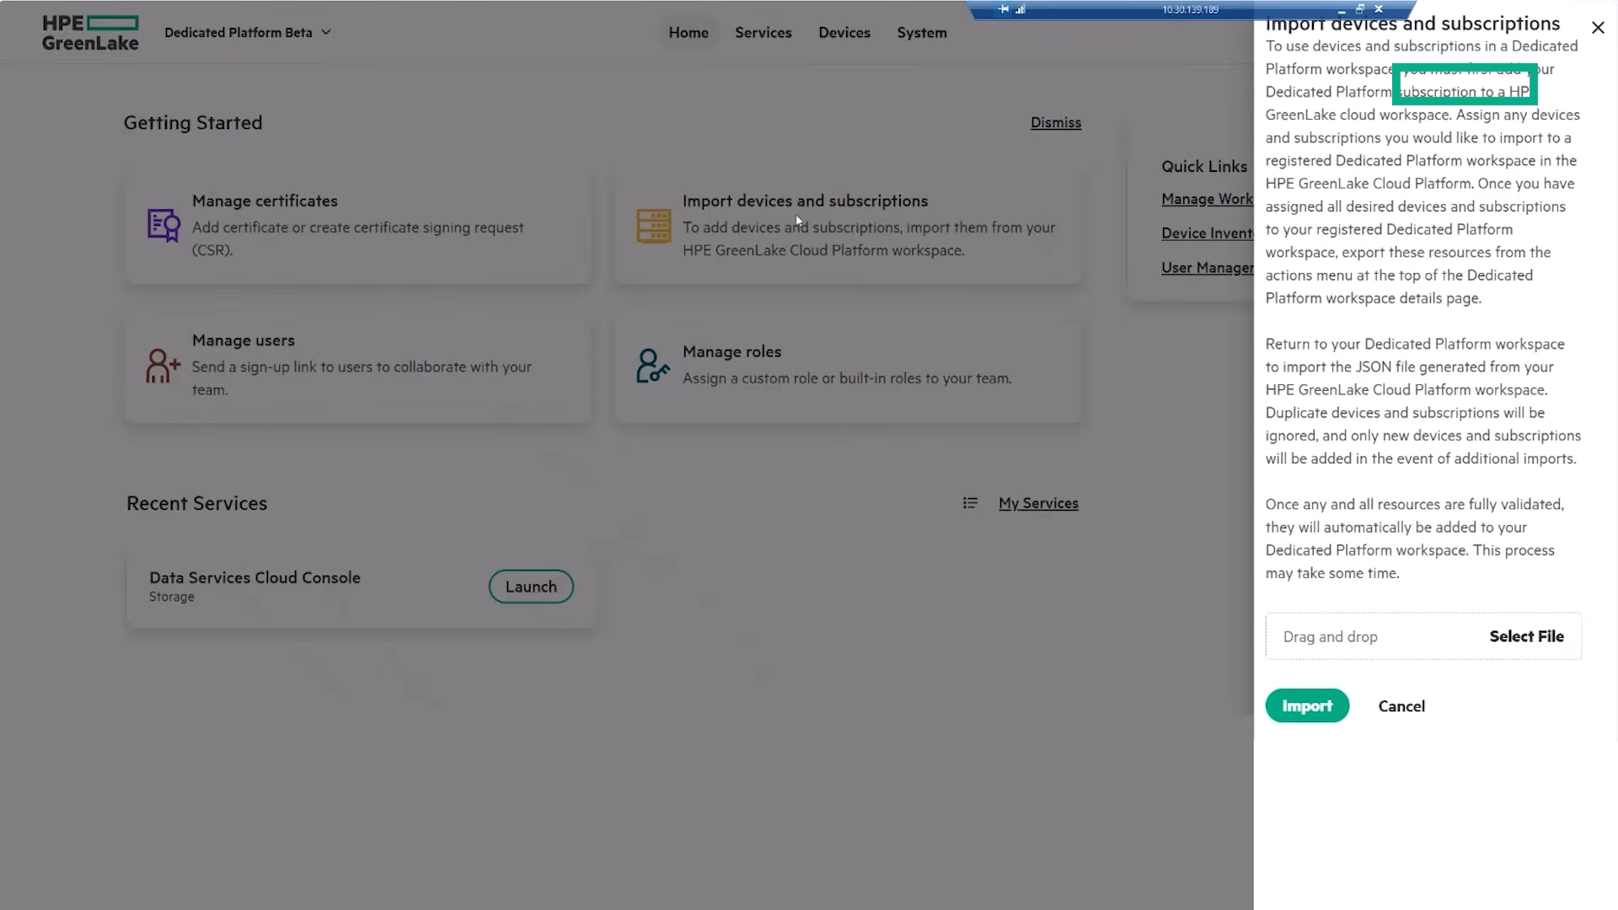
left_click(1542, 645)
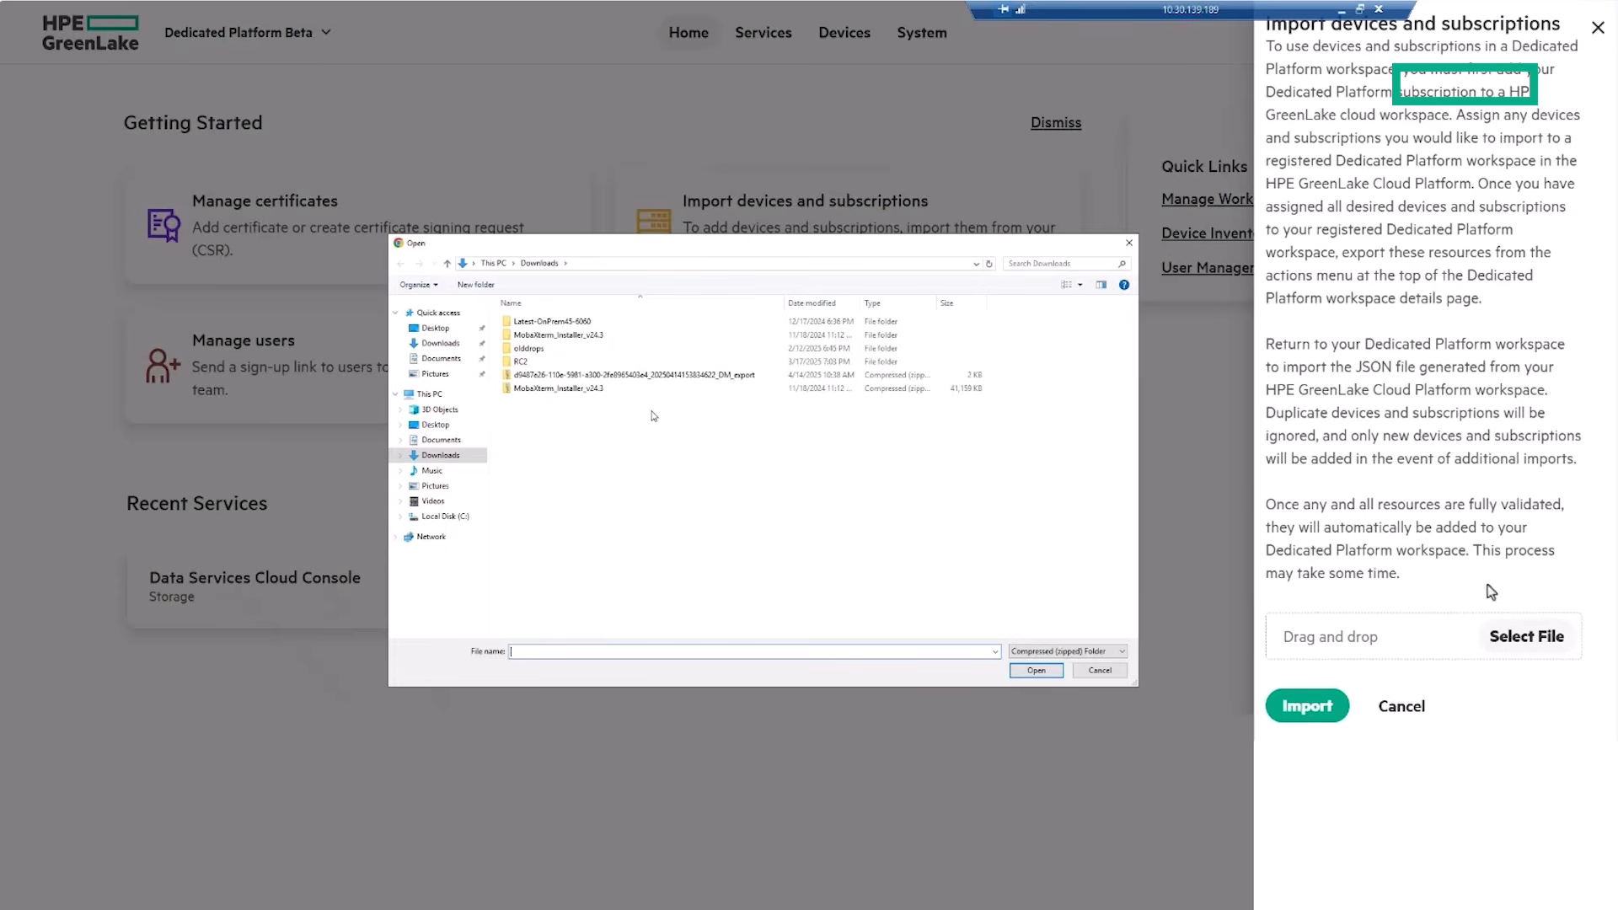
double_click(699, 375)
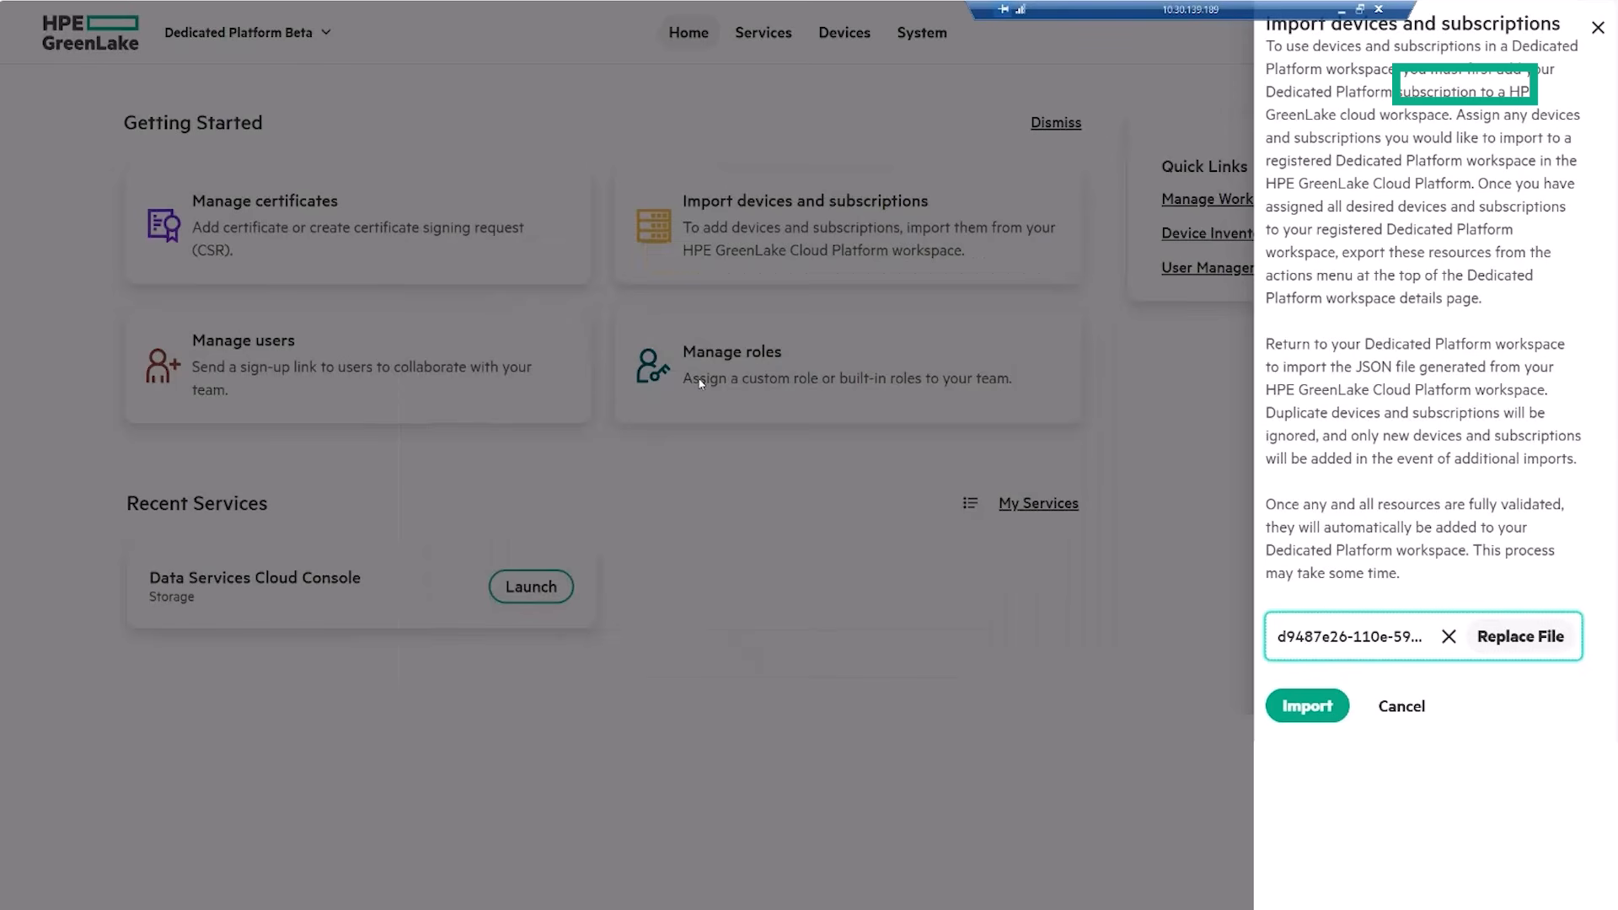
left_click(1309, 708)
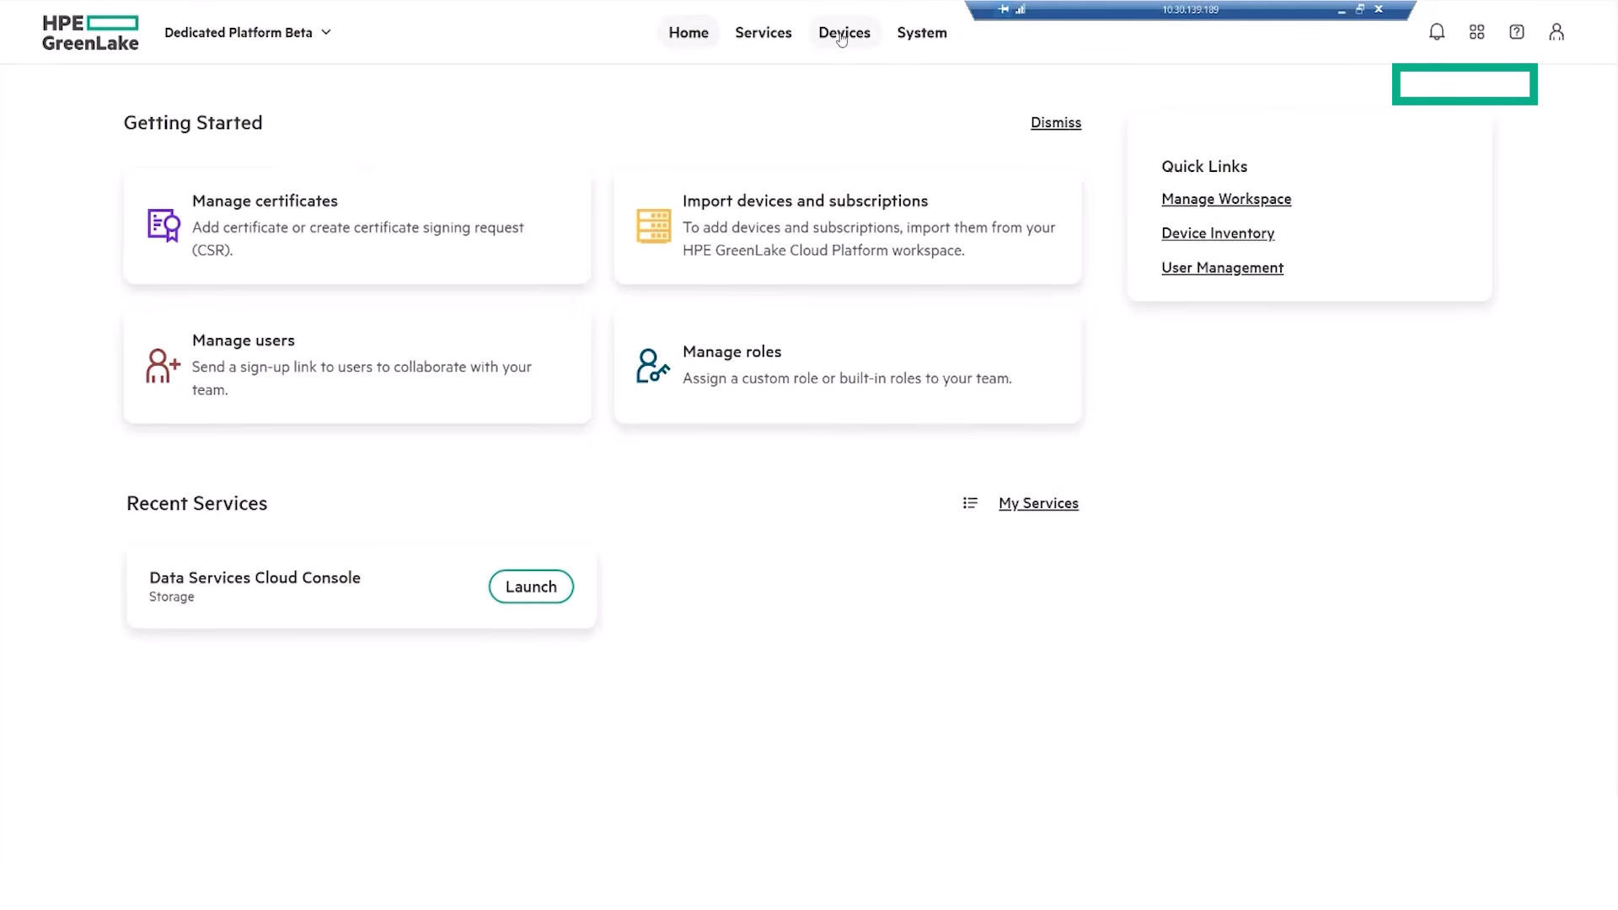
left_click(842, 39)
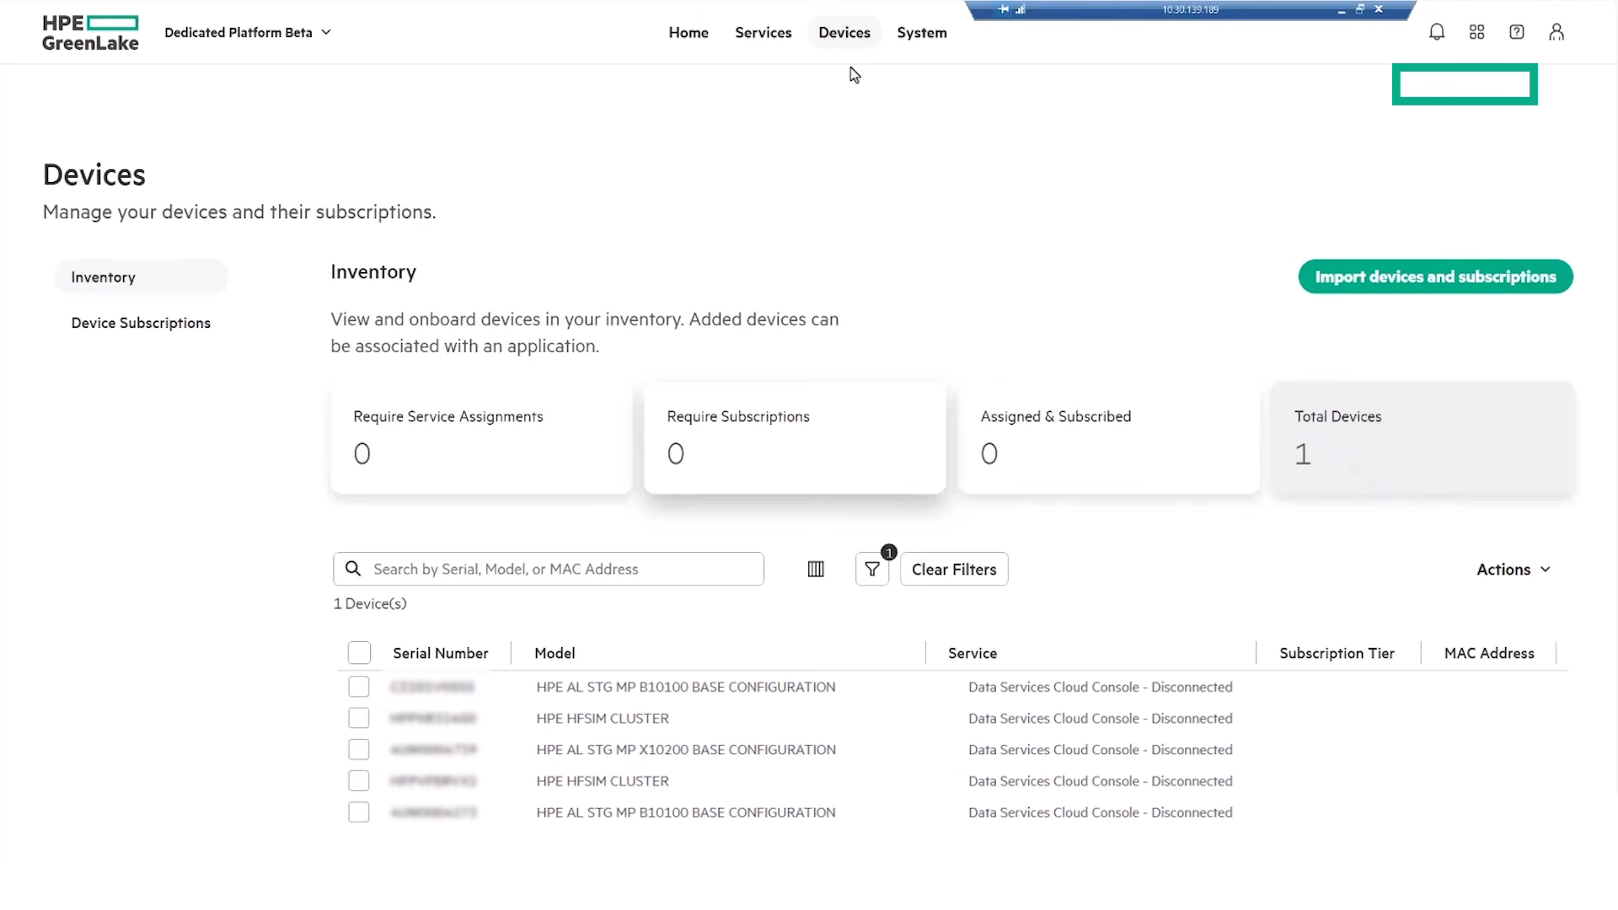
Step: Launch Data Ops Manager from the Data Services Cloud Console service and open the list of all storage systems
left_click(761, 39)
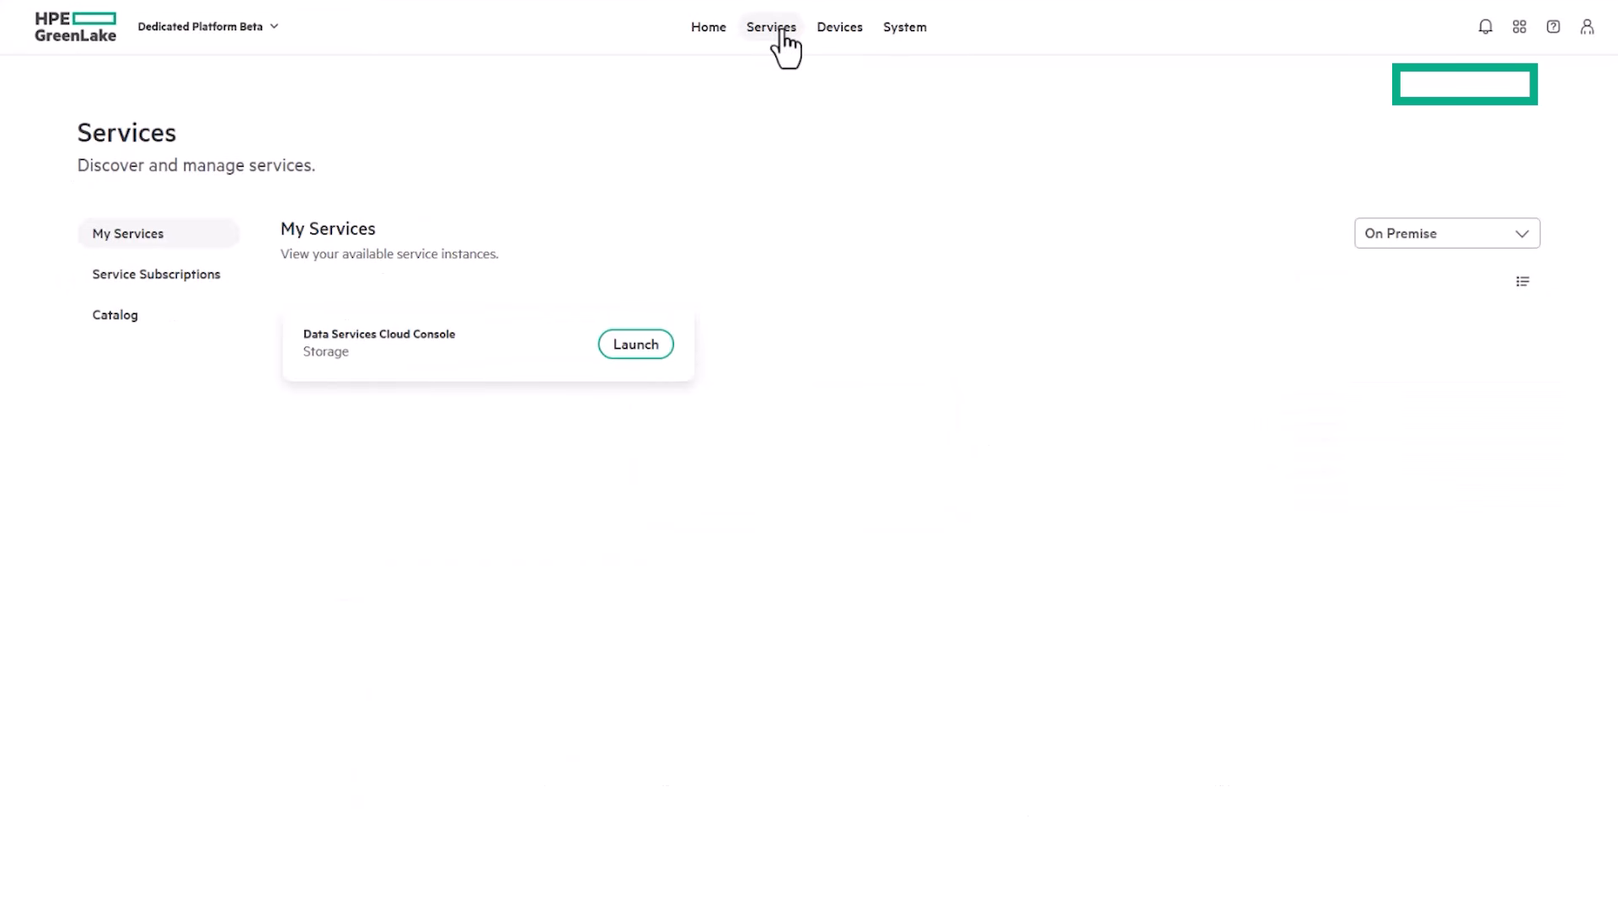
left_click(636, 352)
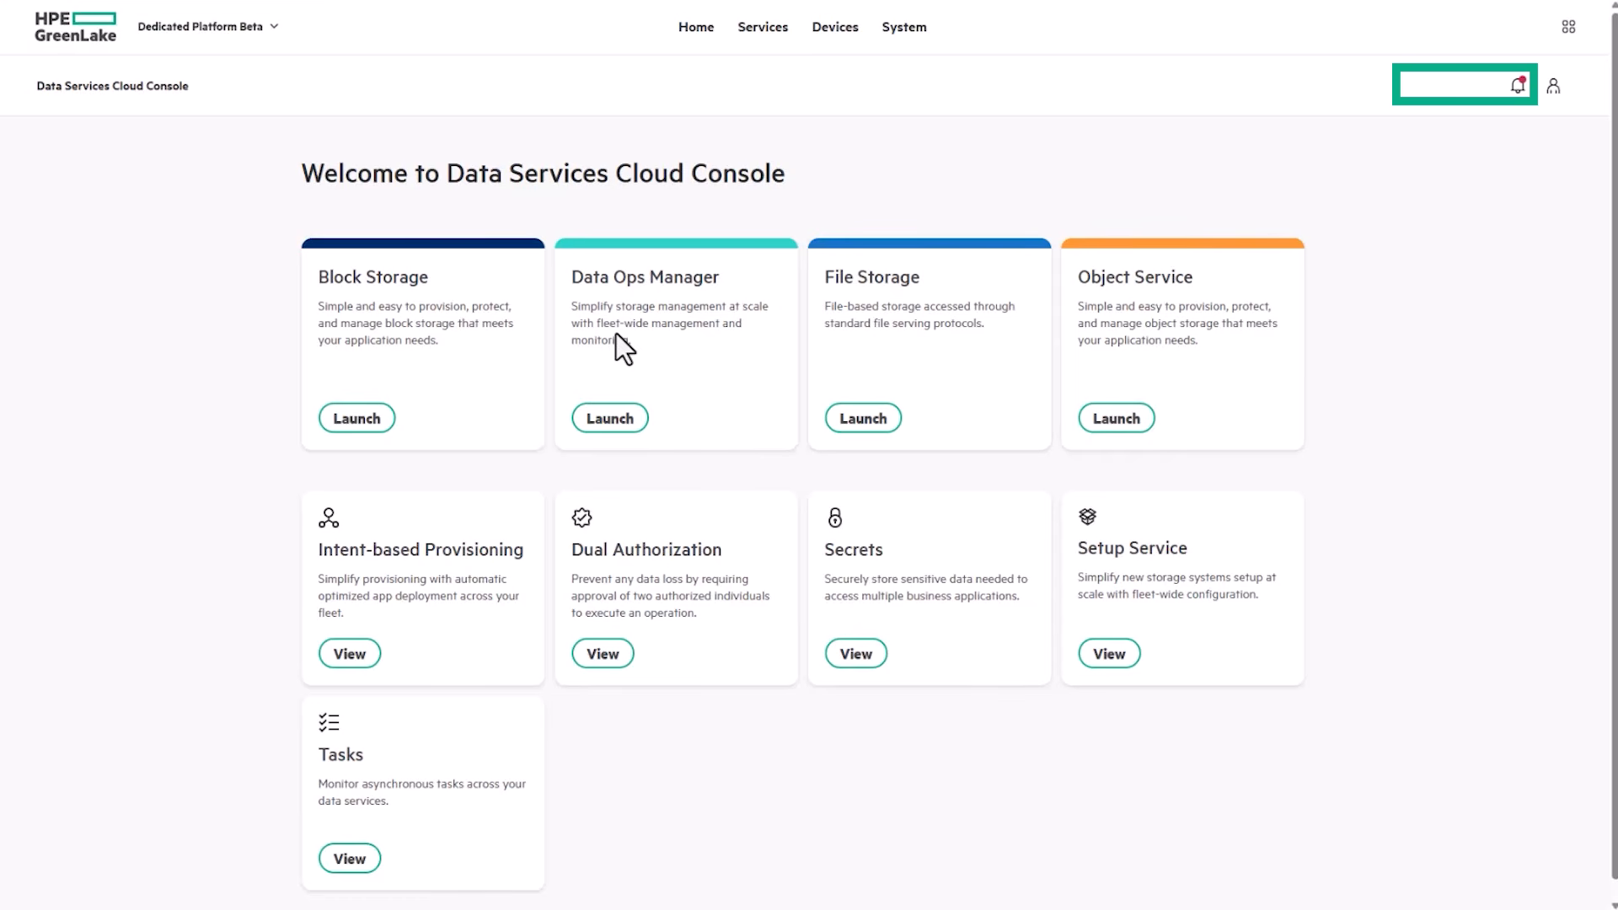
left_click(608, 418)
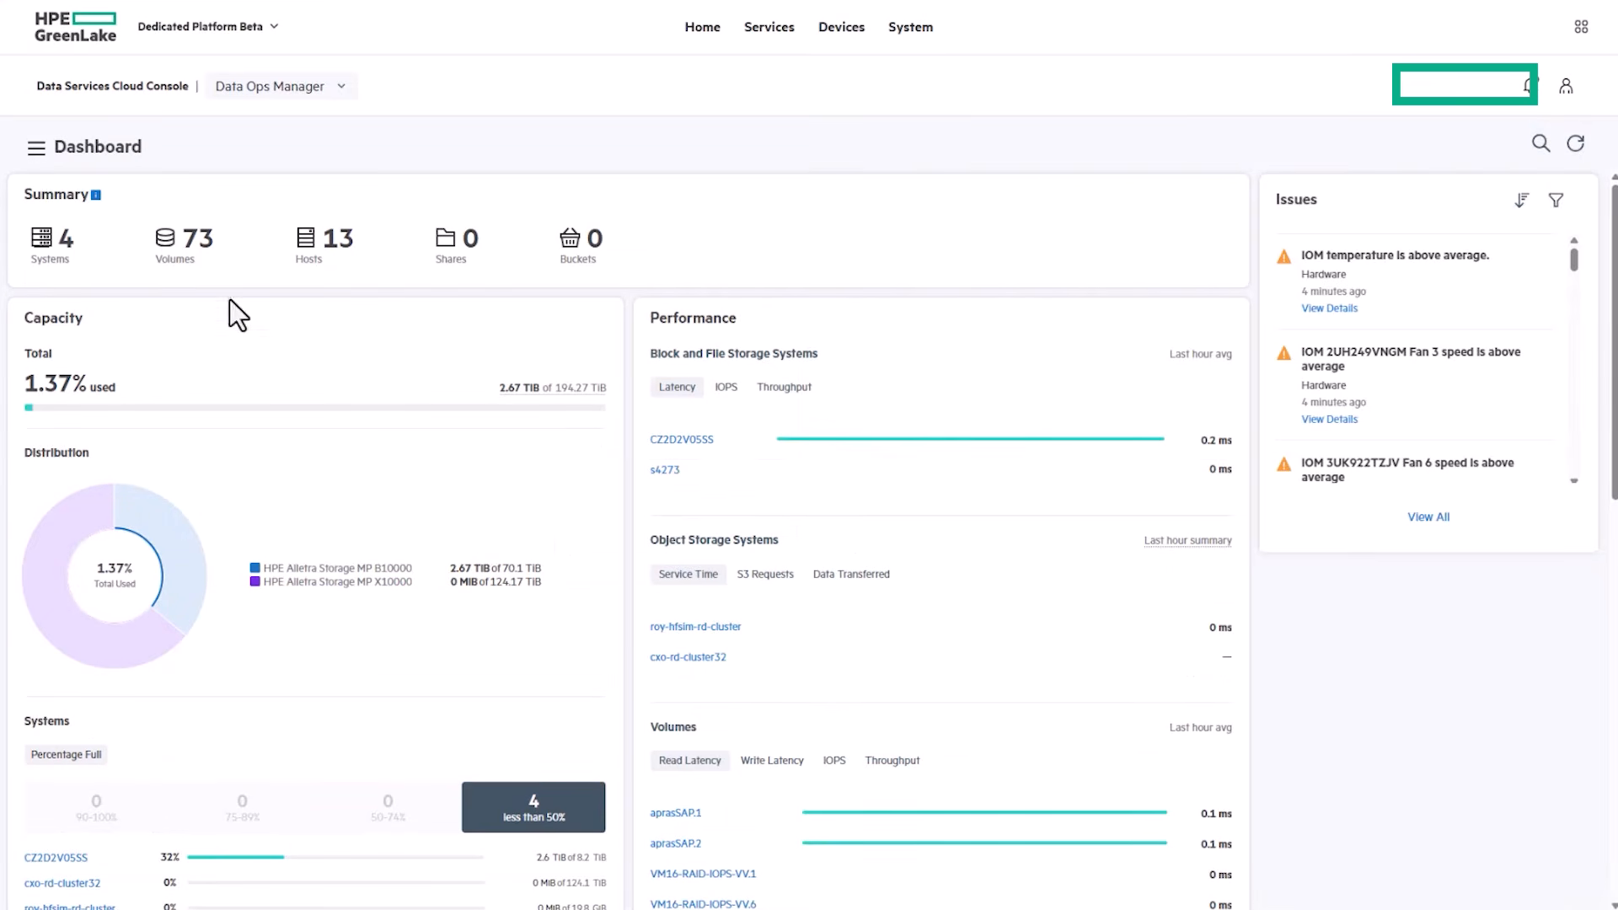
left_click(44, 238)
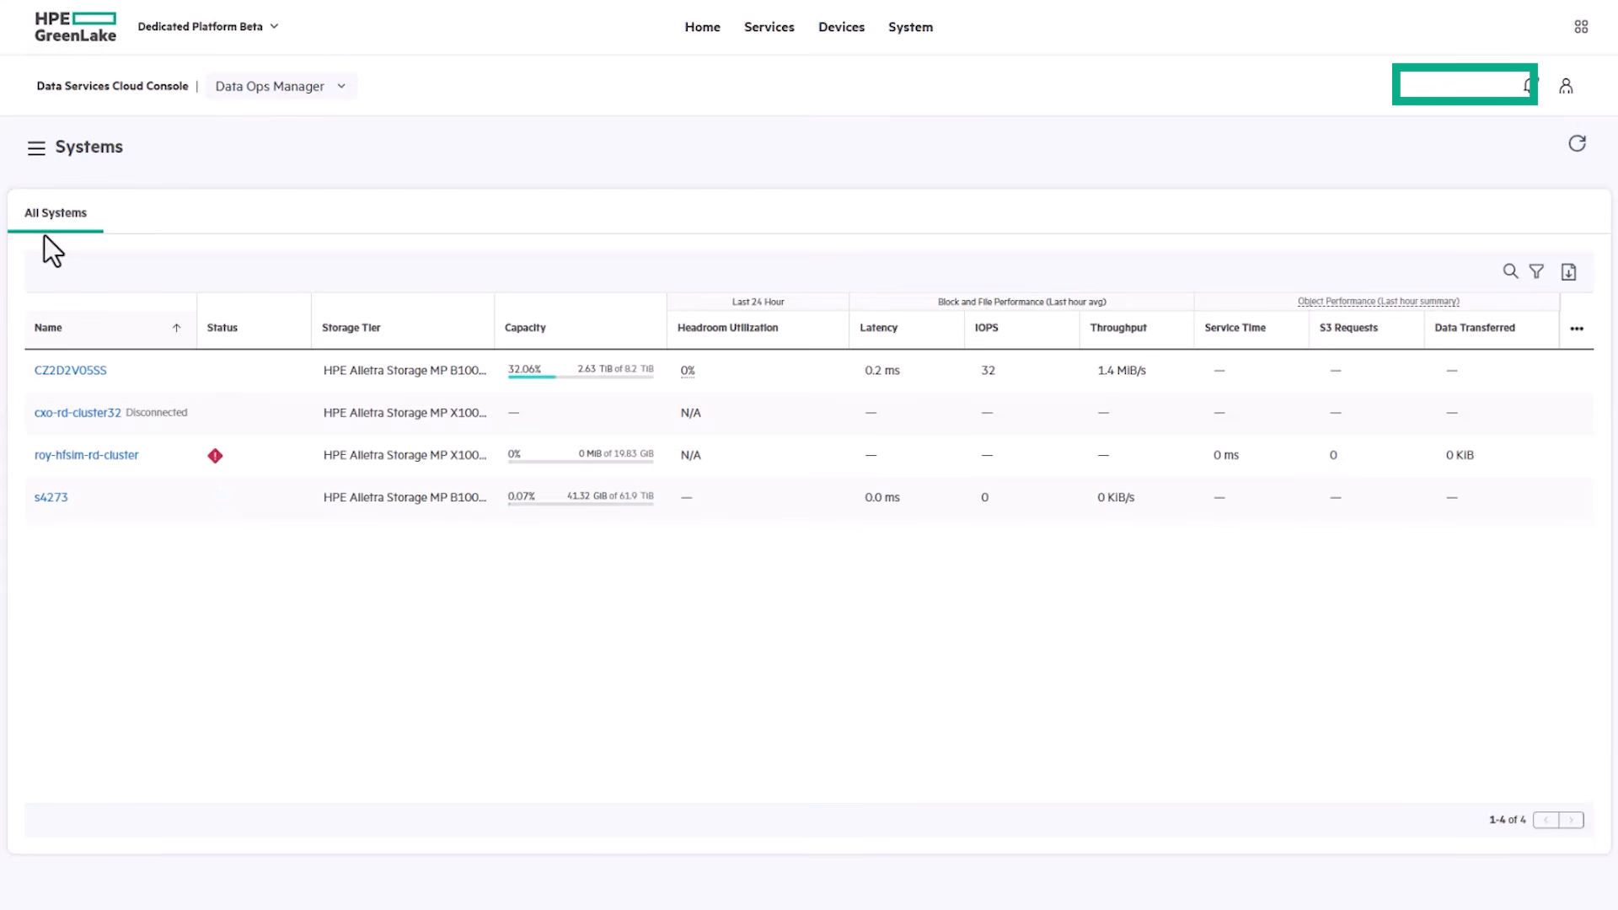